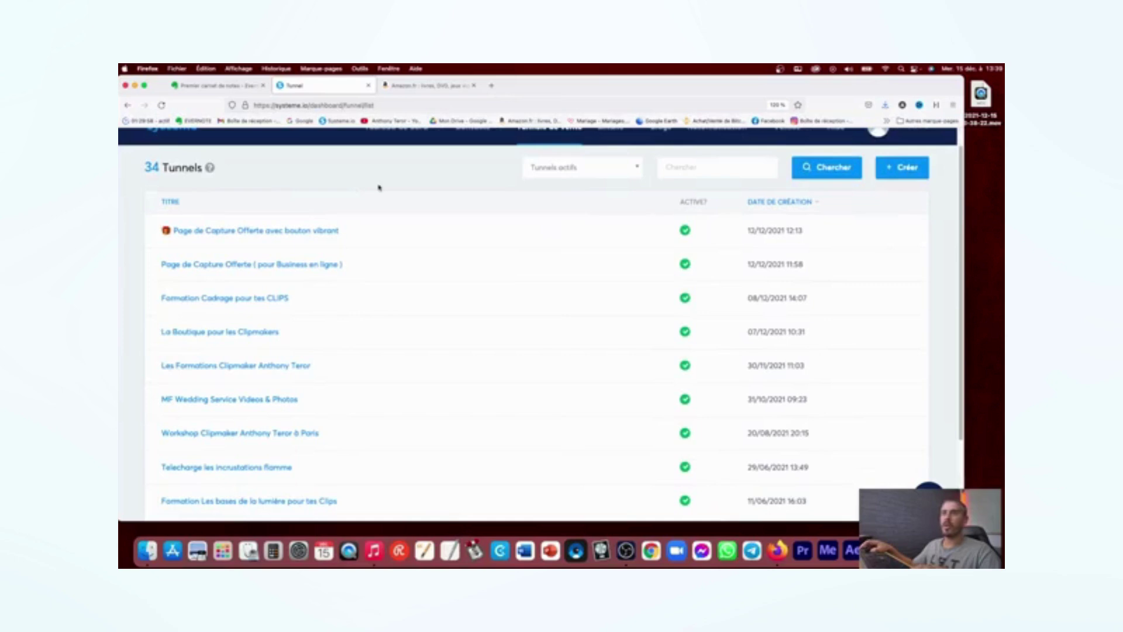
# Step: Open the "La Boutique pour les Clipmakers" funnel in a new tab and edit its capture page
pyautogui.keyDown('super'); pyautogui.click(244, 332); pyautogui.keyUp('super')
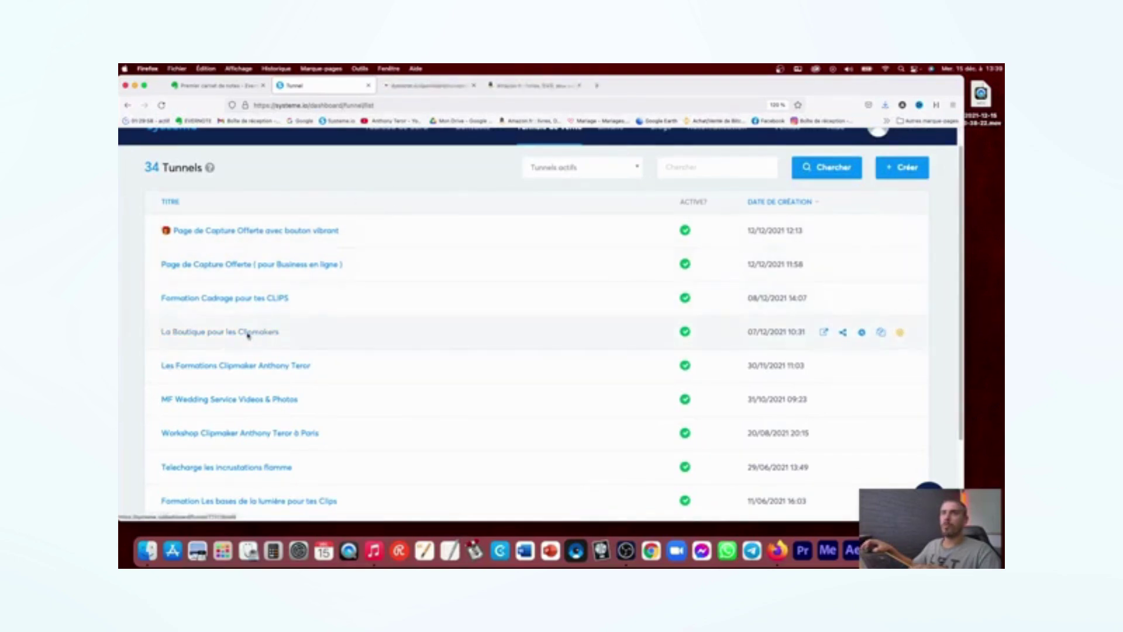
pyautogui.click(421, 89)
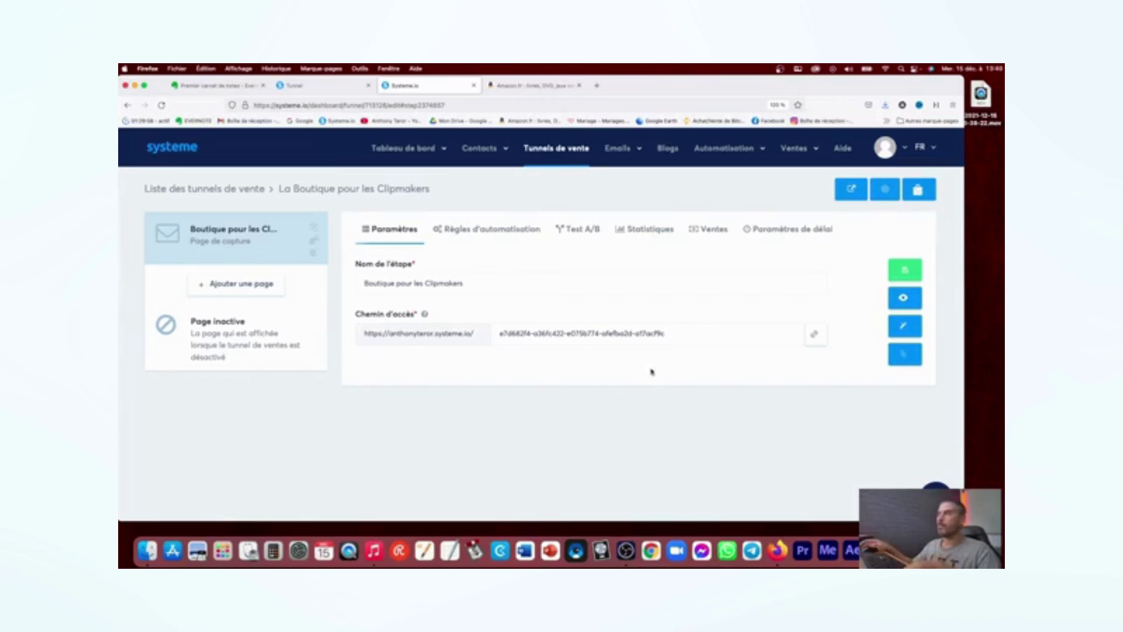
pyautogui.click(903, 327)
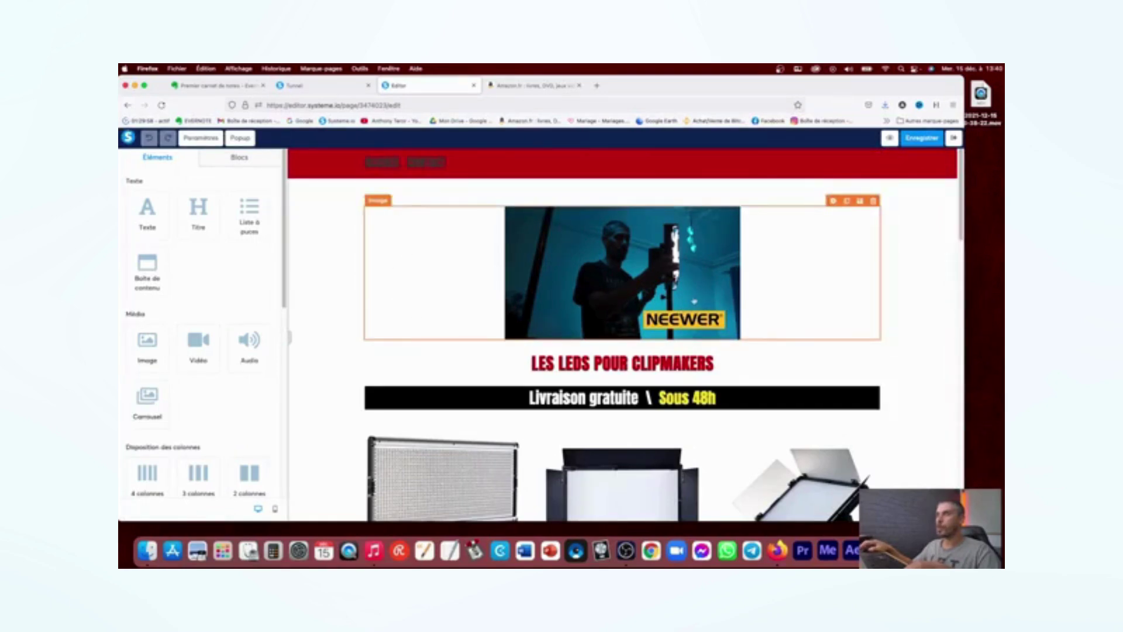
# Step: Open the image settings of the 160 euro LED light on the shop page
pyautogui.click(694, 301)
pyautogui.click(939, 304)
pyautogui.scroll(-5, 660, 326)
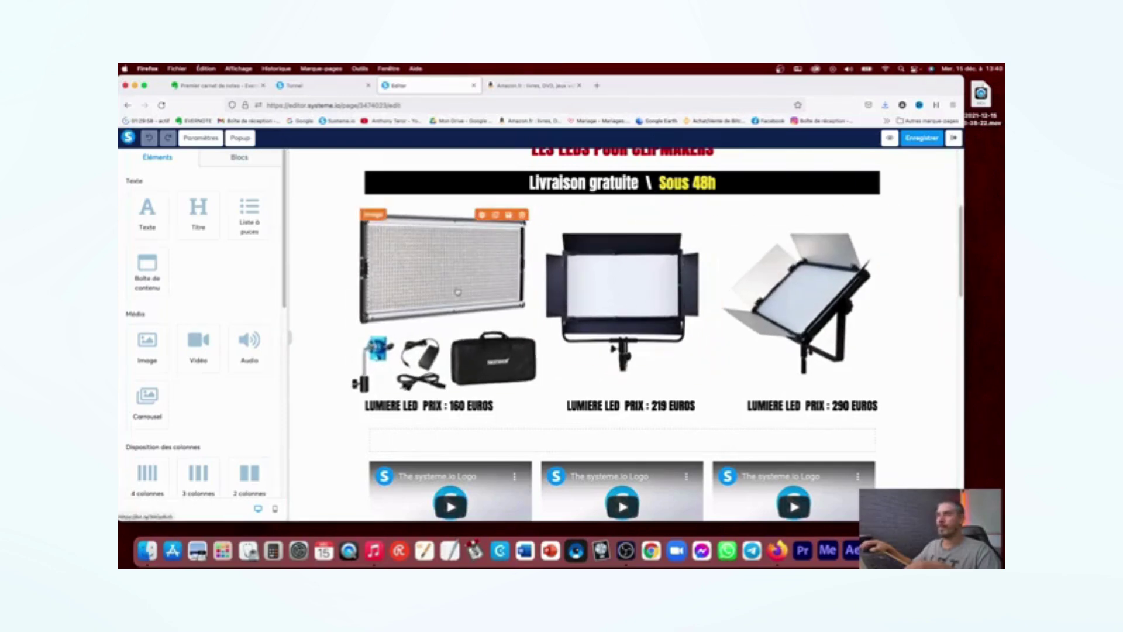
pyautogui.click(389, 281)
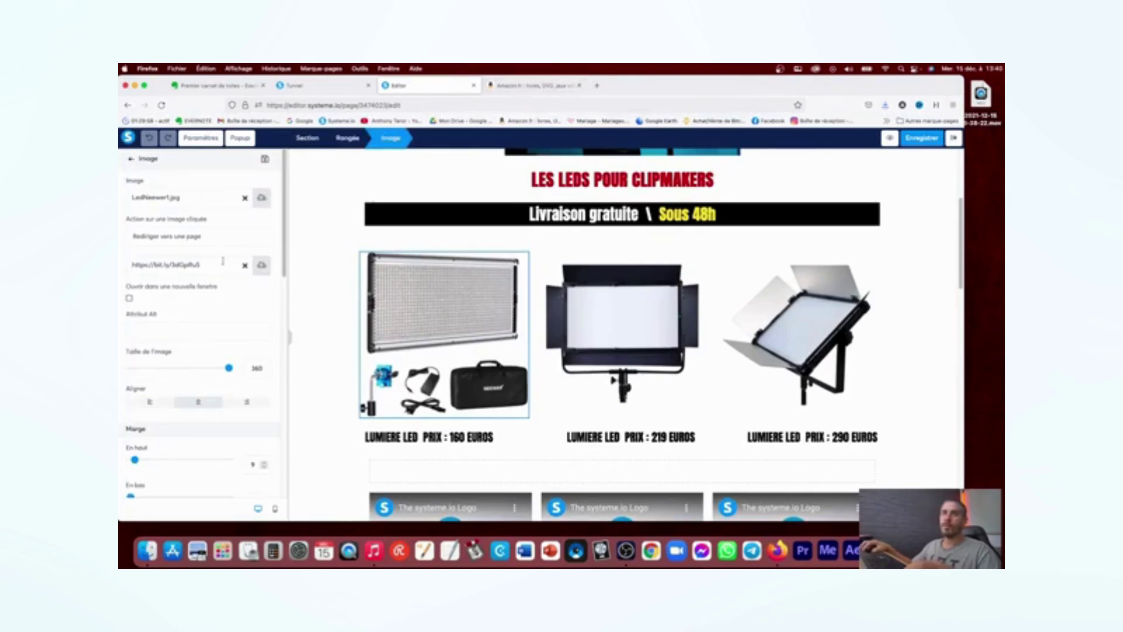
# Step: Switch to Amazon and search all categories for "lumiere de video"
pyautogui.click(547, 88)
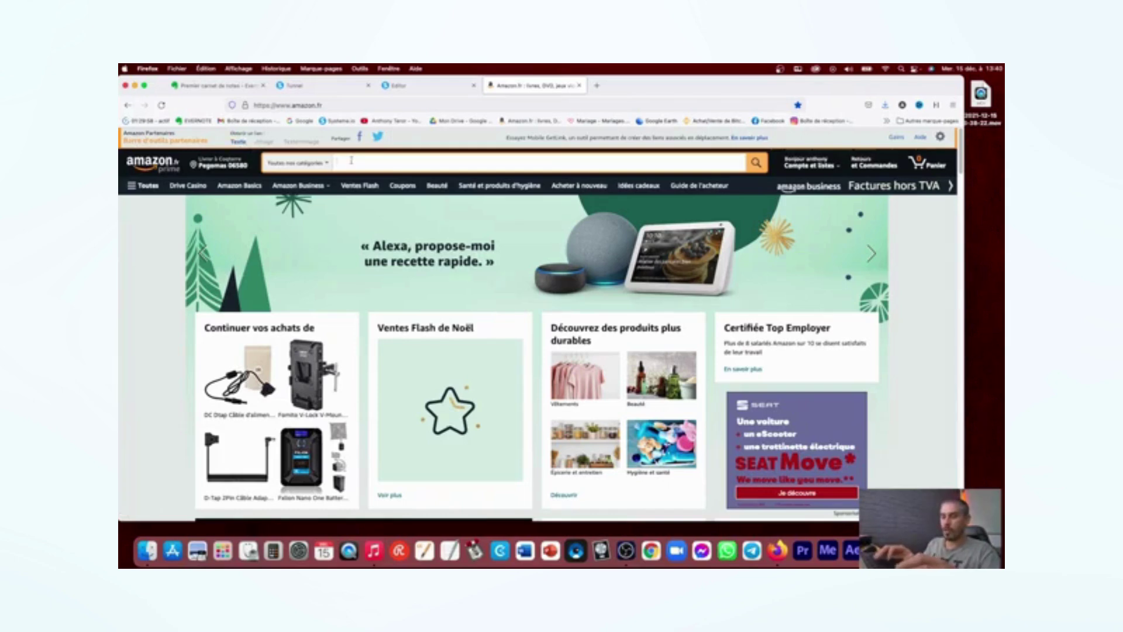
pyautogui.write('lumie')
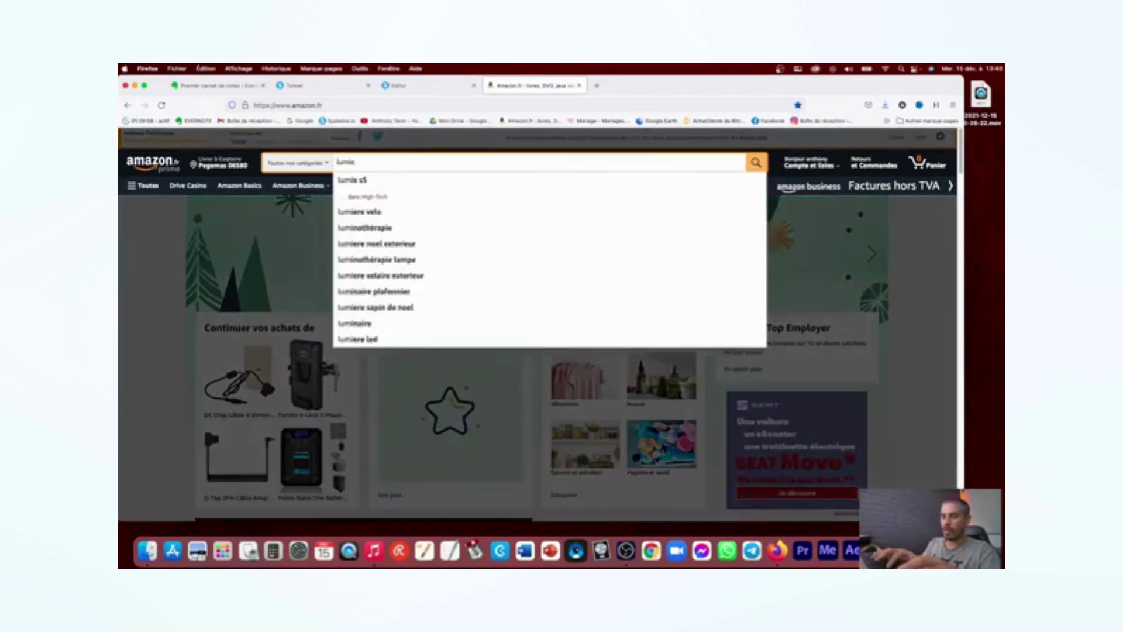
pyautogui.write('re de video')
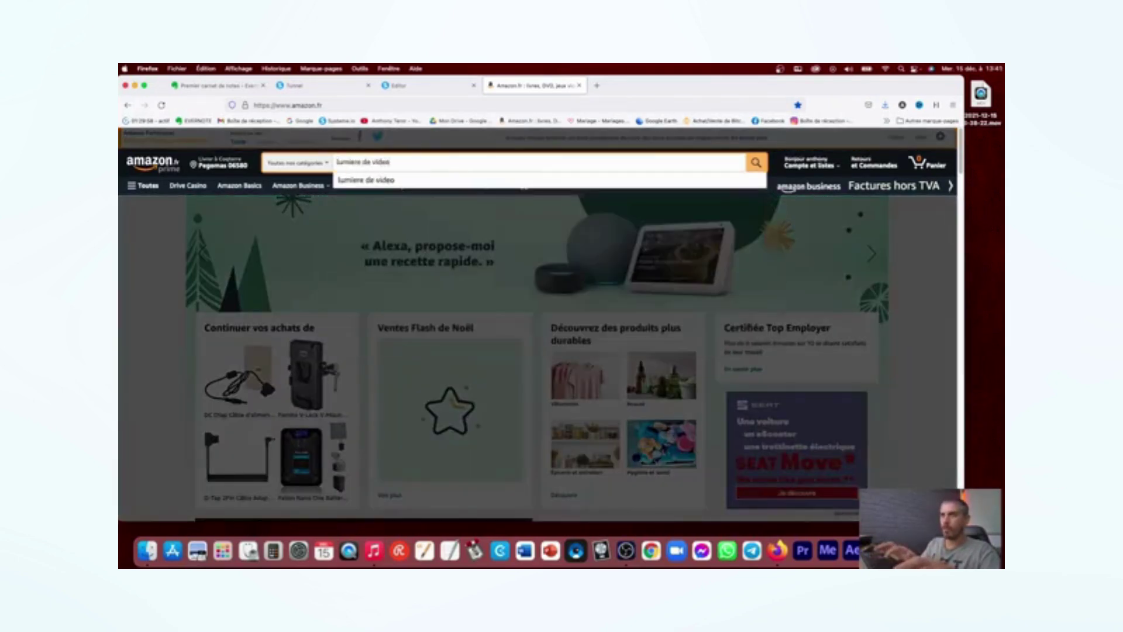
pyautogui.press('Return')
# Step: Open the 299,99 € GVM RGB video light and generate a short affiliate text link for it
pyautogui.scroll(-5, 545, 258)
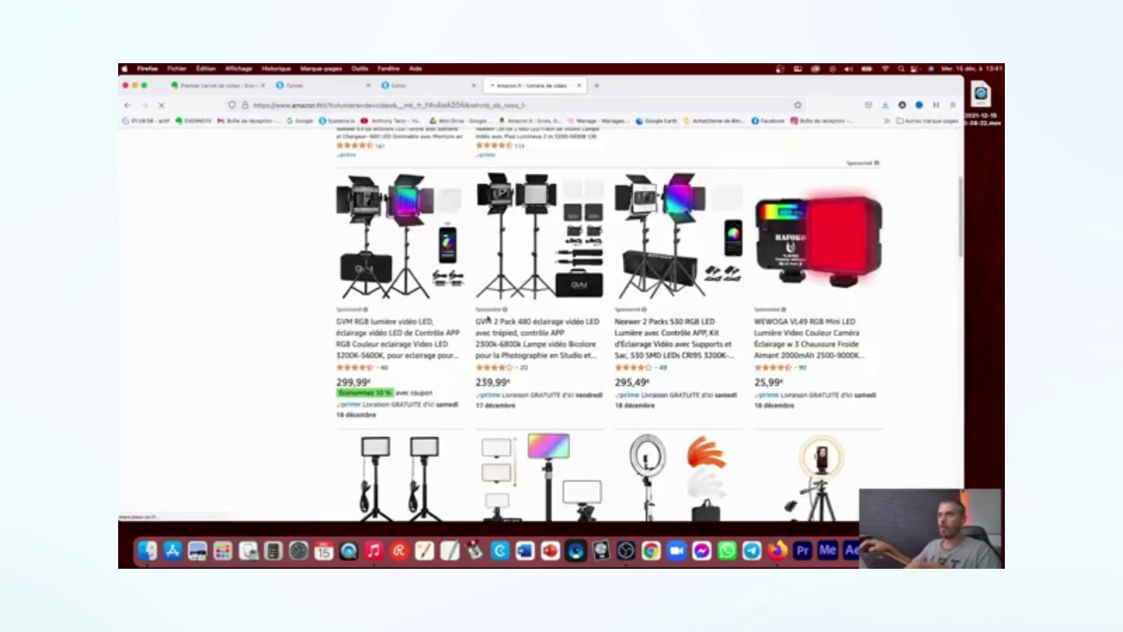
pyautogui.scroll(1, 419, 259)
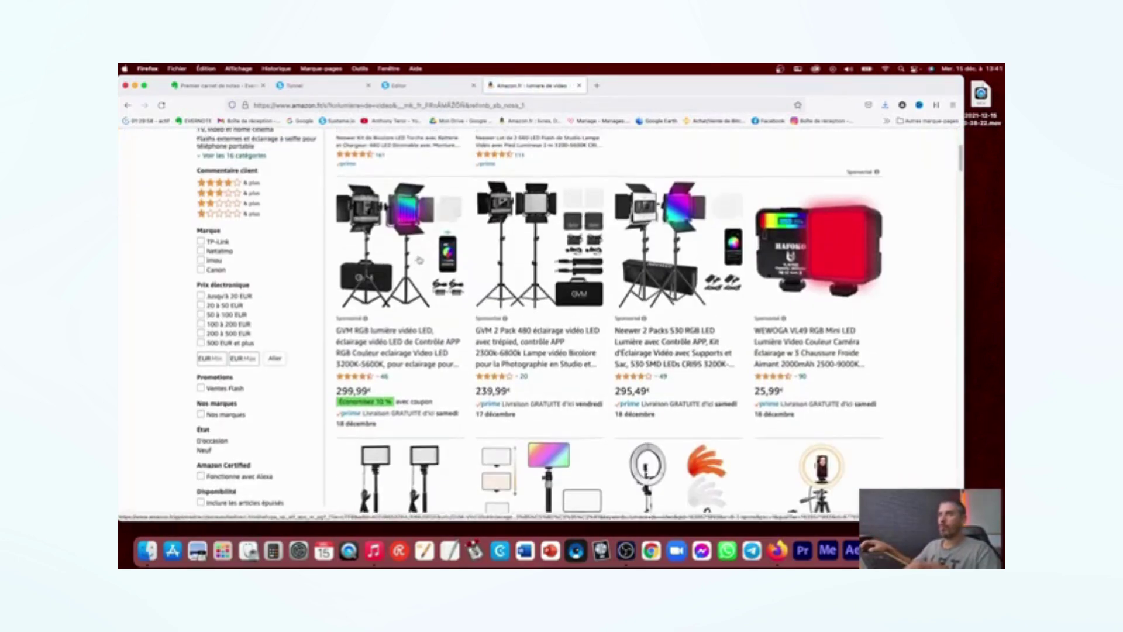
pyautogui.click(409, 261)
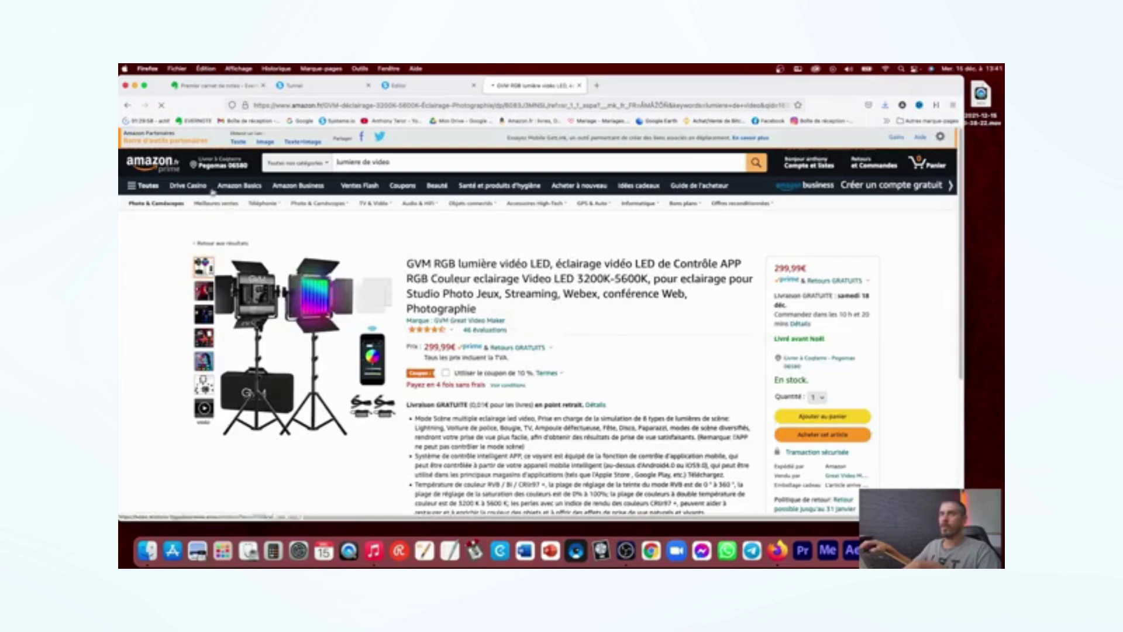
pyautogui.click(238, 142)
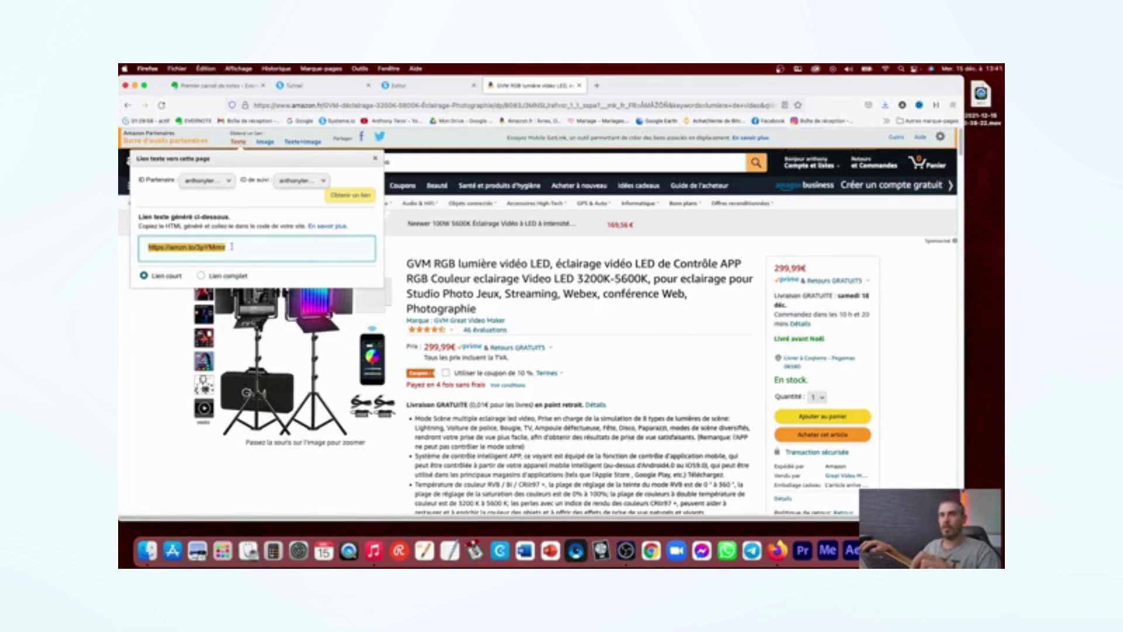
# Step: Back in the systeme.io editor, replace the LED image's redirect URL with the copied Amazon short link and save the page
pyautogui.click(432, 87)
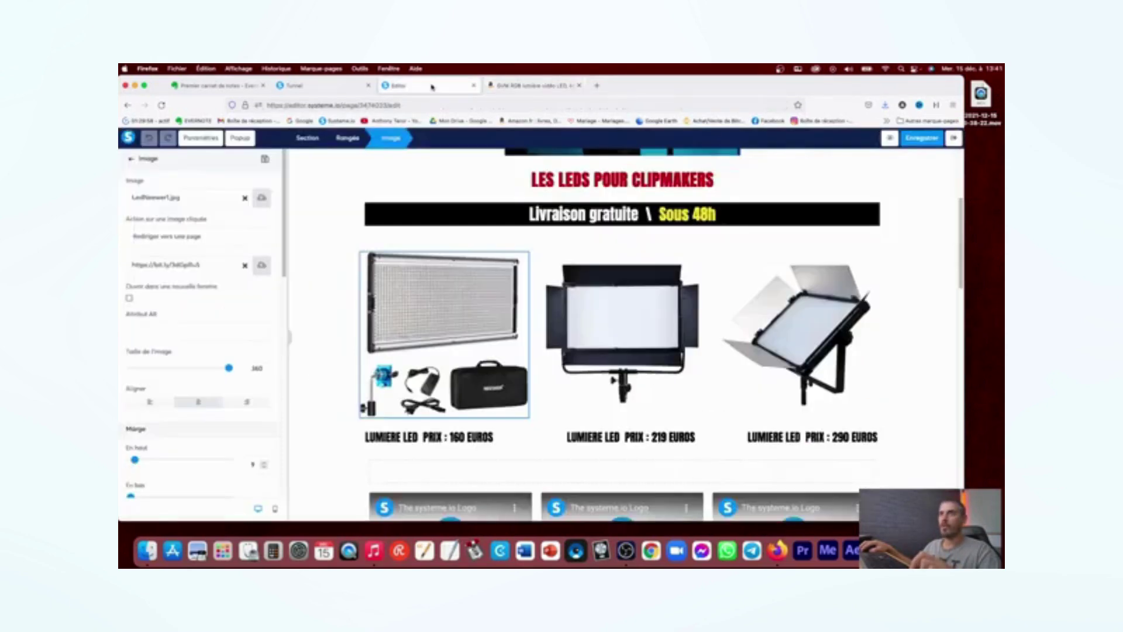
pyautogui.moveTo(210, 264); pyautogui.dragTo(130, 257)
pyautogui.write('https://amzn.to/3p7Mmr')
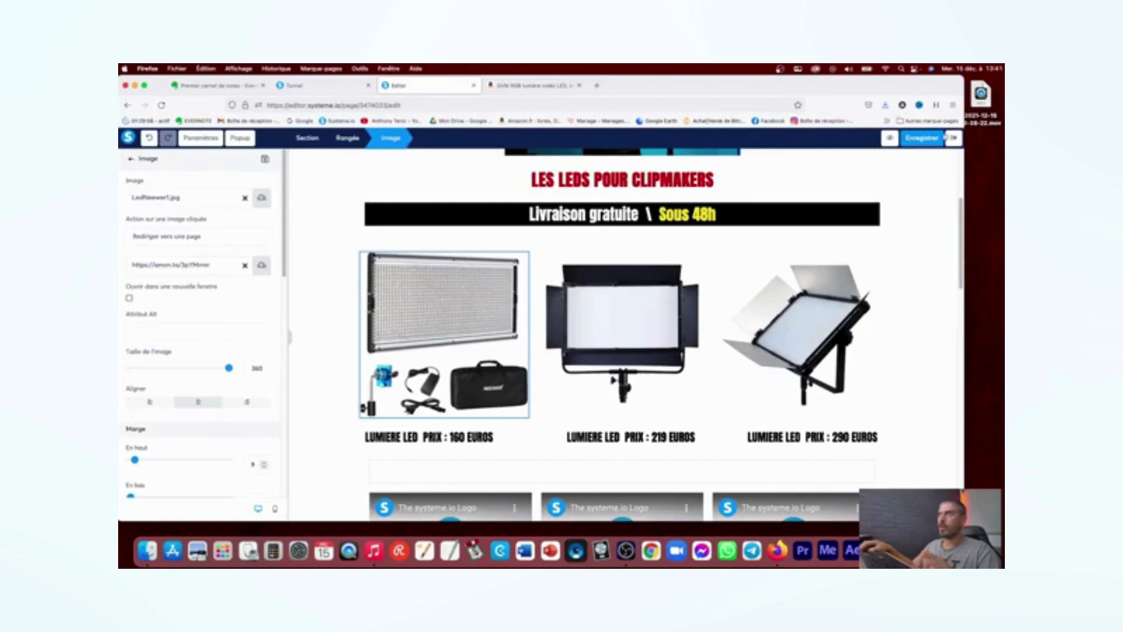
pyautogui.click(921, 139)
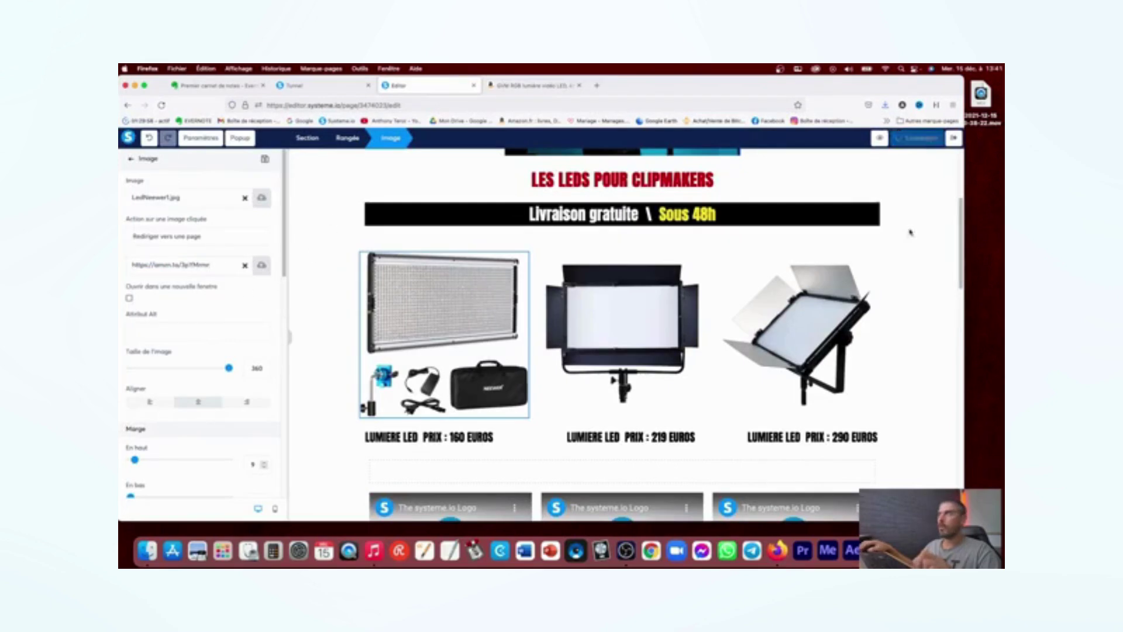
# Step: Preview the shop page, test the 160 euro LED image's link, then return and close the preview
pyautogui.click(883, 139)
pyautogui.scroll(-5, 245, 246)
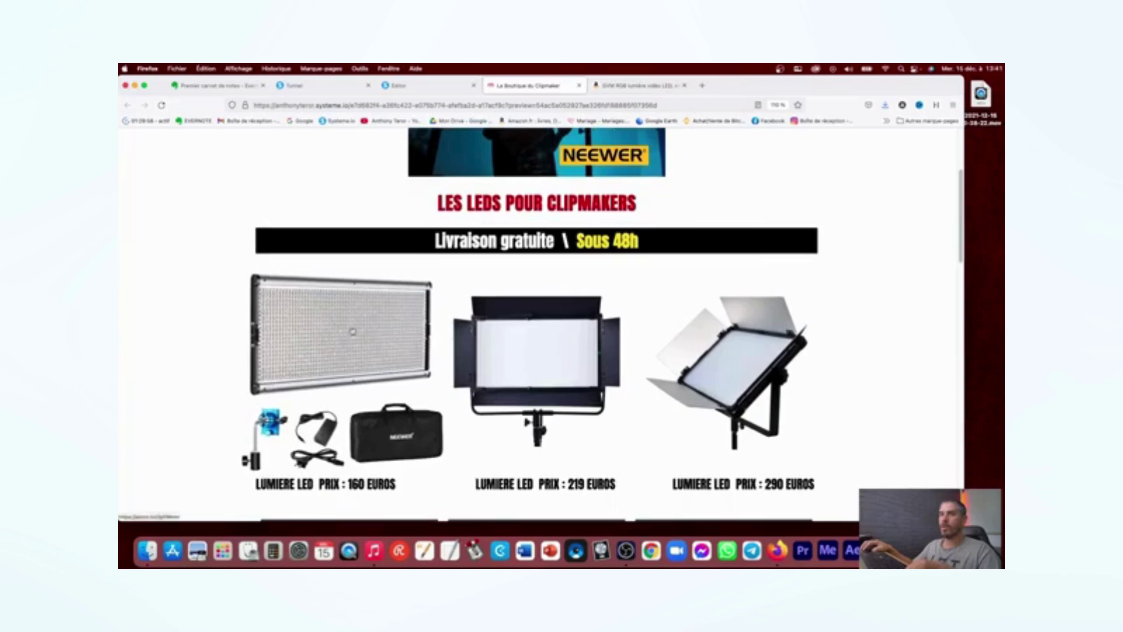
pyautogui.click(352, 331)
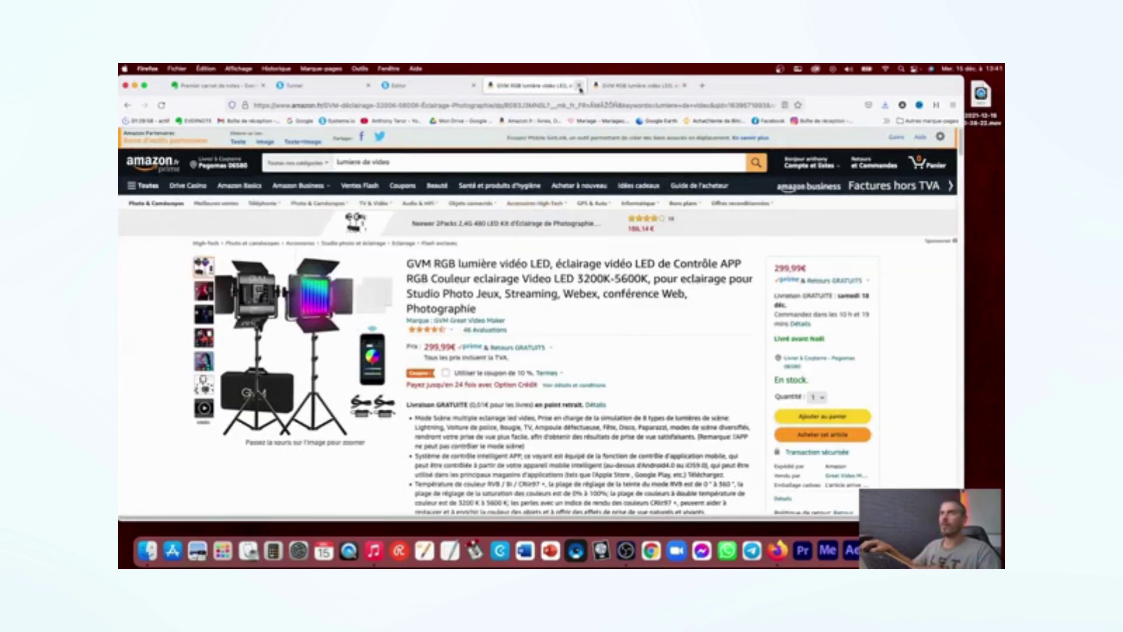
pyautogui.click(127, 105)
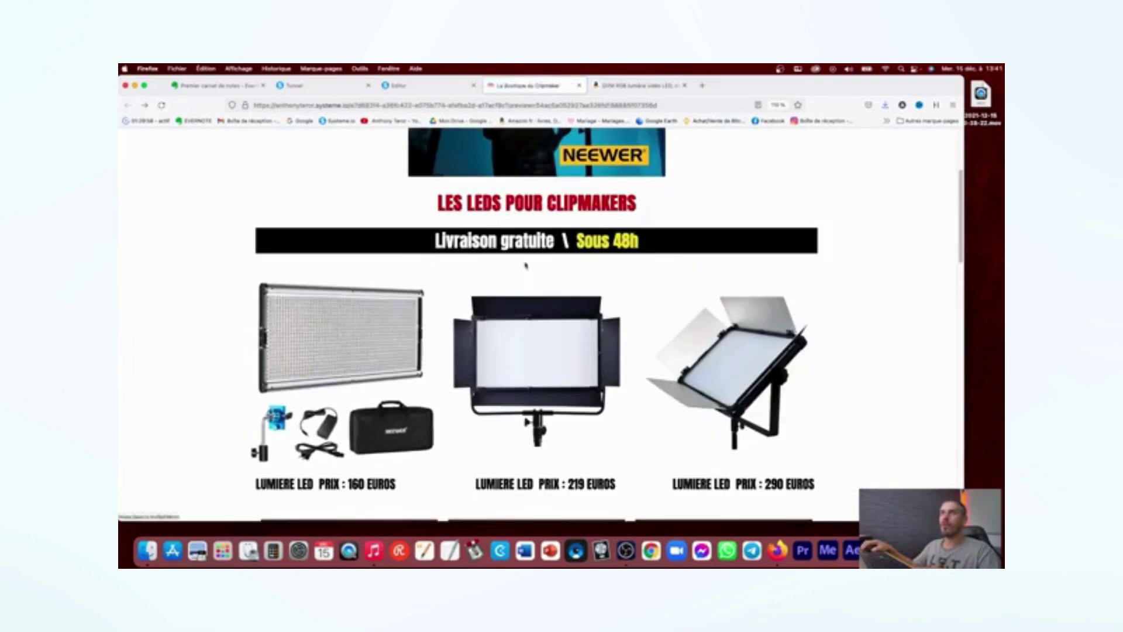
pyautogui.click(577, 86)
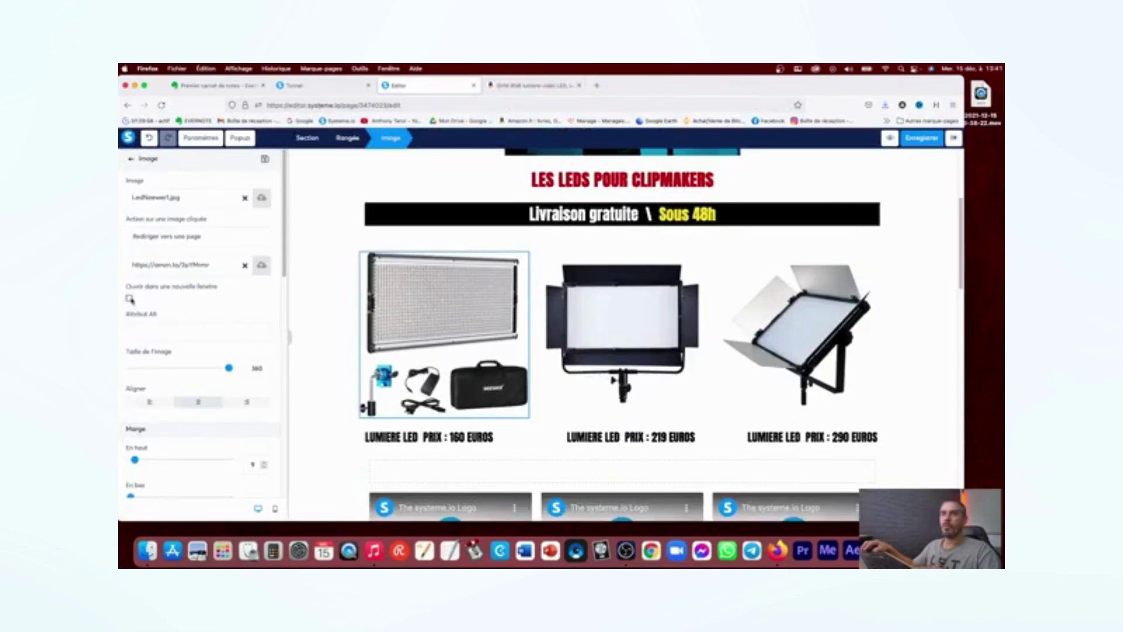
# Step: Set the LED image's link to open in a new window, save the page and deselect the image
pyautogui.click(917, 141)
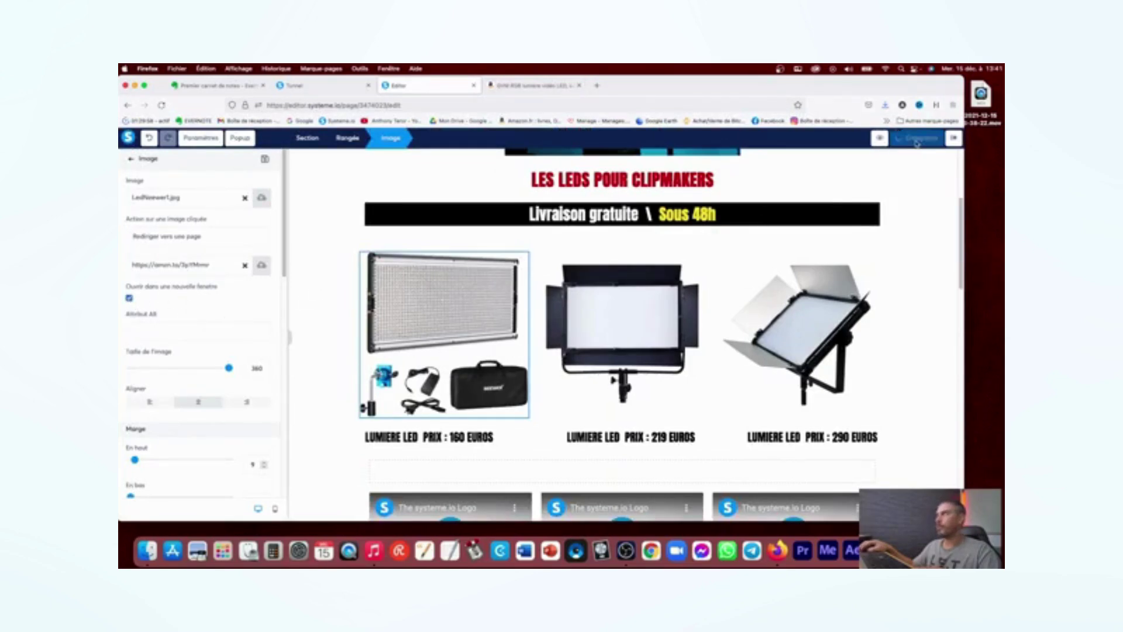
pyautogui.click(332, 297)
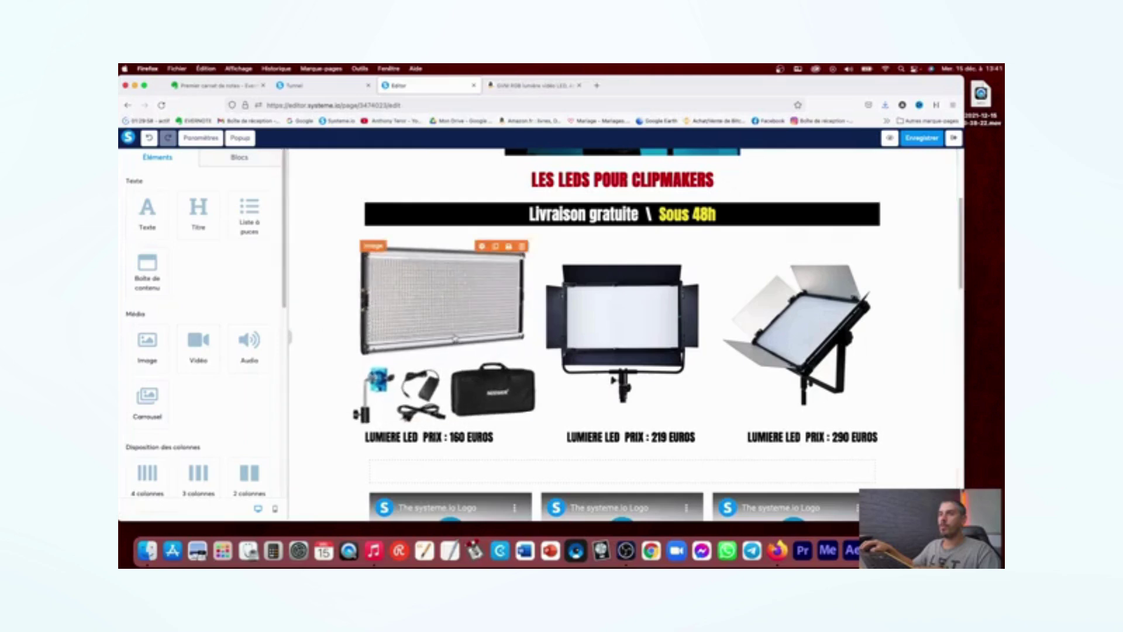
# Step: Add an HTML code element directly above the row of three videos
pyautogui.scroll(-3, 345, 363)
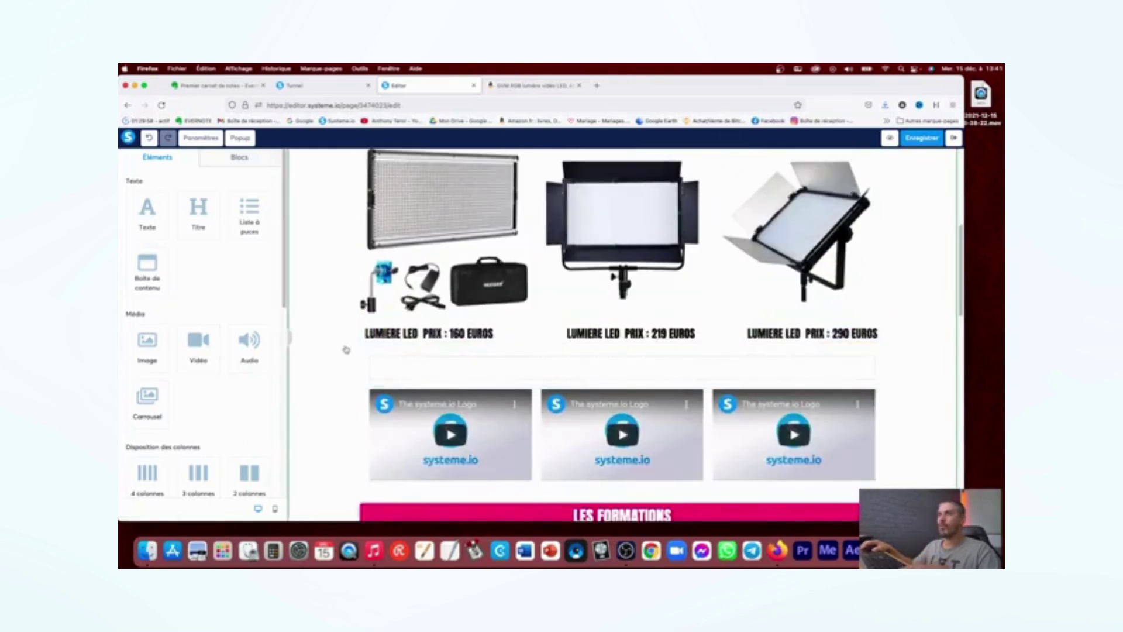
pyautogui.scroll(-1, 347, 354)
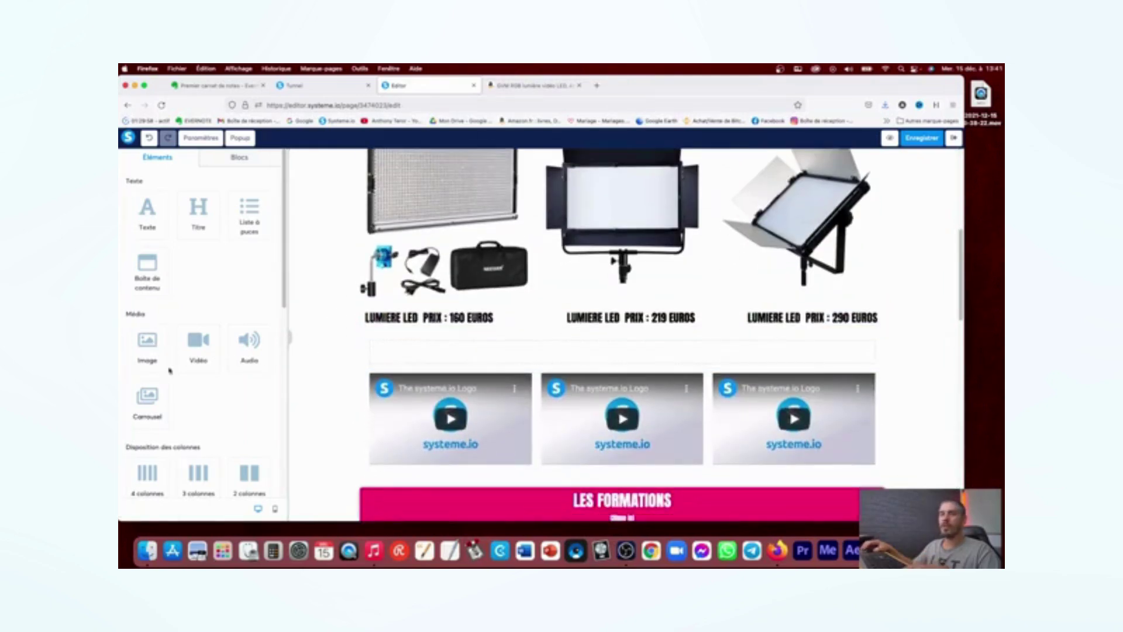
pyautogui.scroll(-2, 169, 369)
pyautogui.scroll(-1, 316, 368)
pyautogui.scroll(-4, 251, 372)
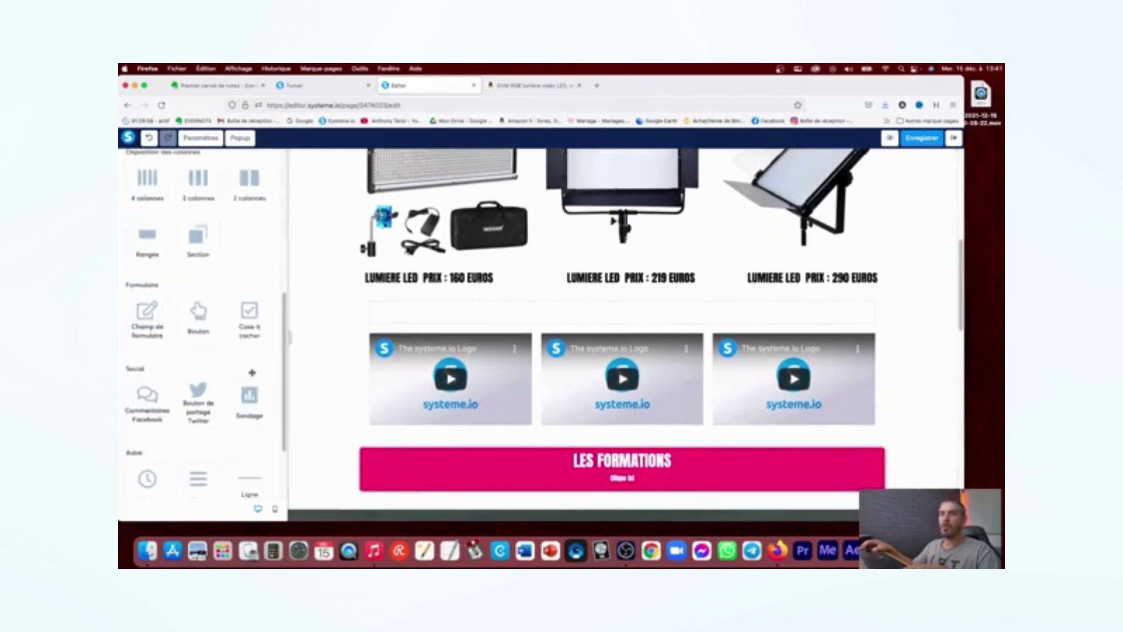
pyautogui.scroll(-4, 252, 372)
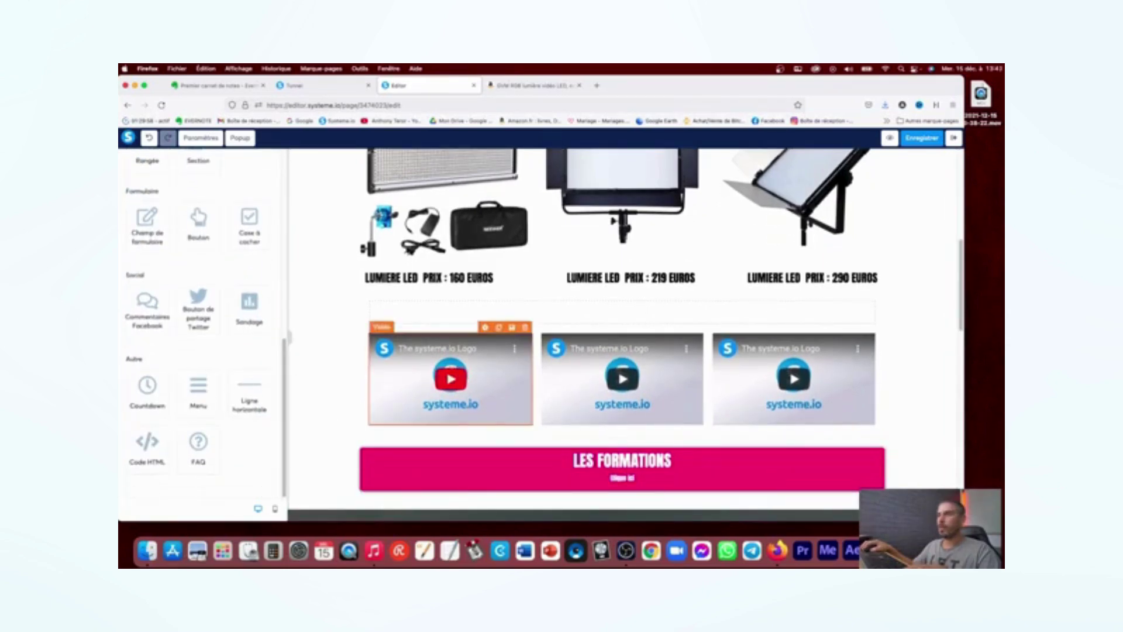
pyautogui.moveTo(148, 444); pyautogui.dragTo(413, 333)
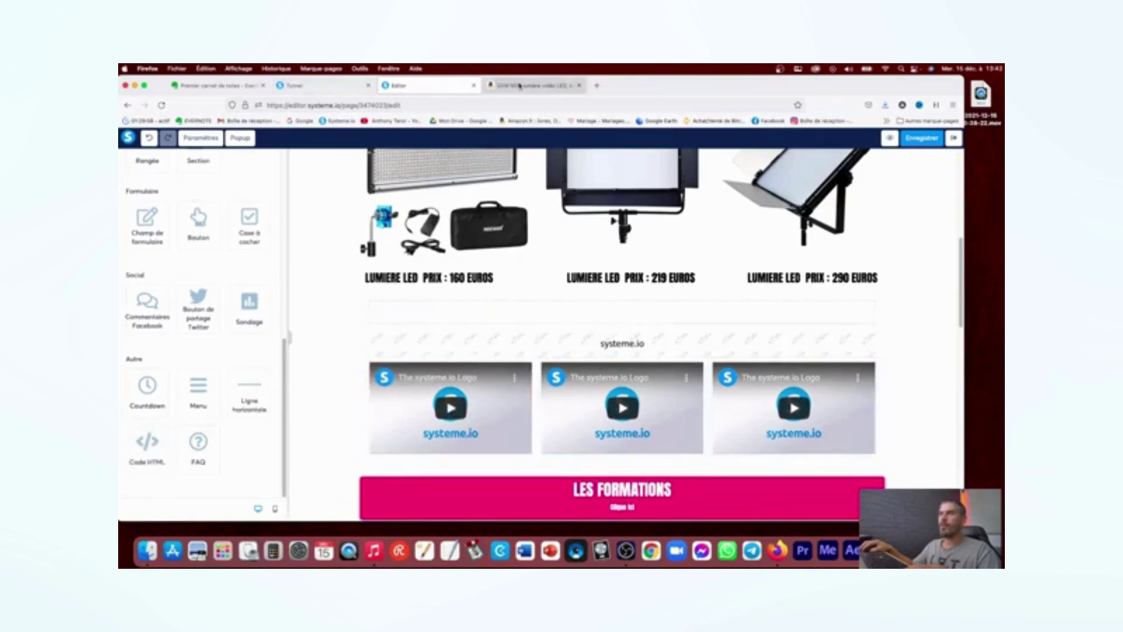
# Step: Switch to the Amazon GVM light page and generate its text and image affiliate link code
pyautogui.click(344, 88)
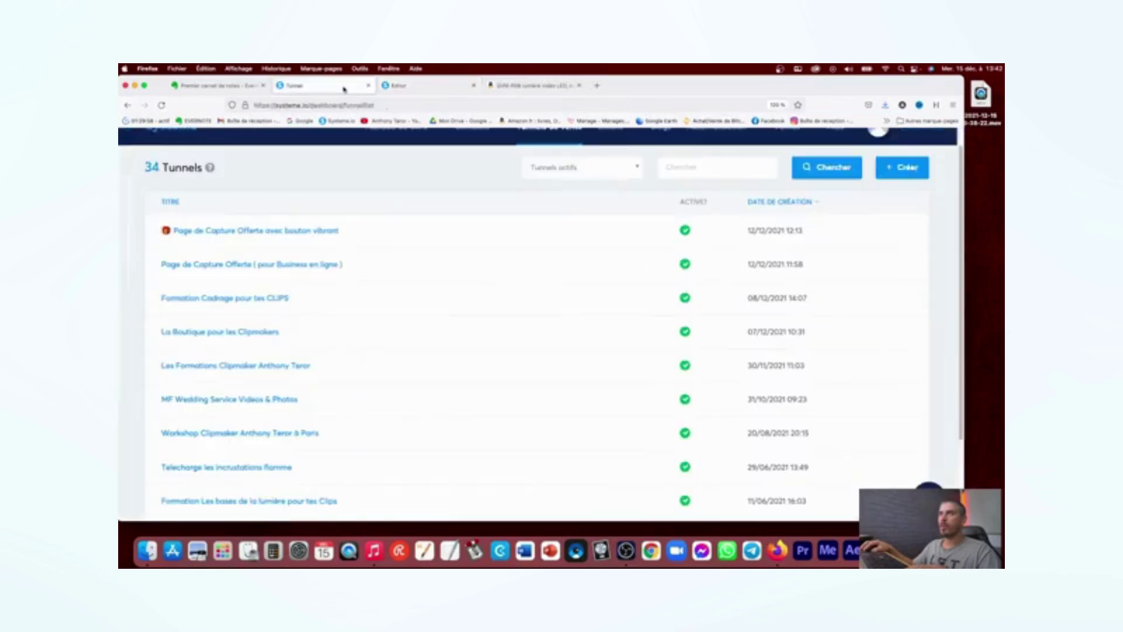
pyautogui.click(534, 86)
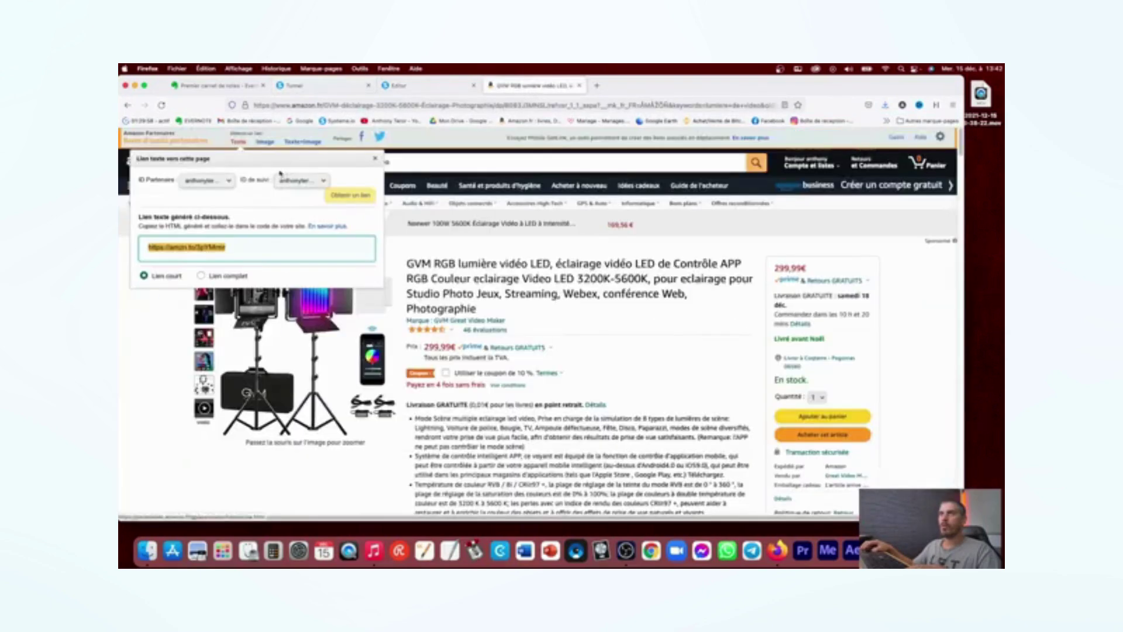
pyautogui.click(303, 142)
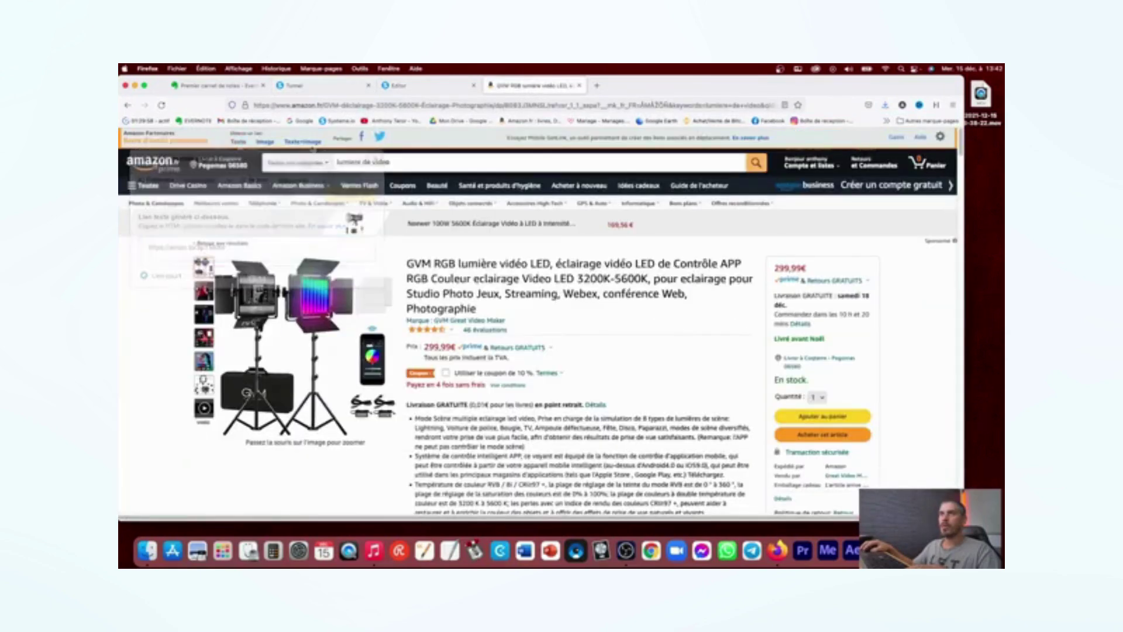
pyautogui.click(303, 142)
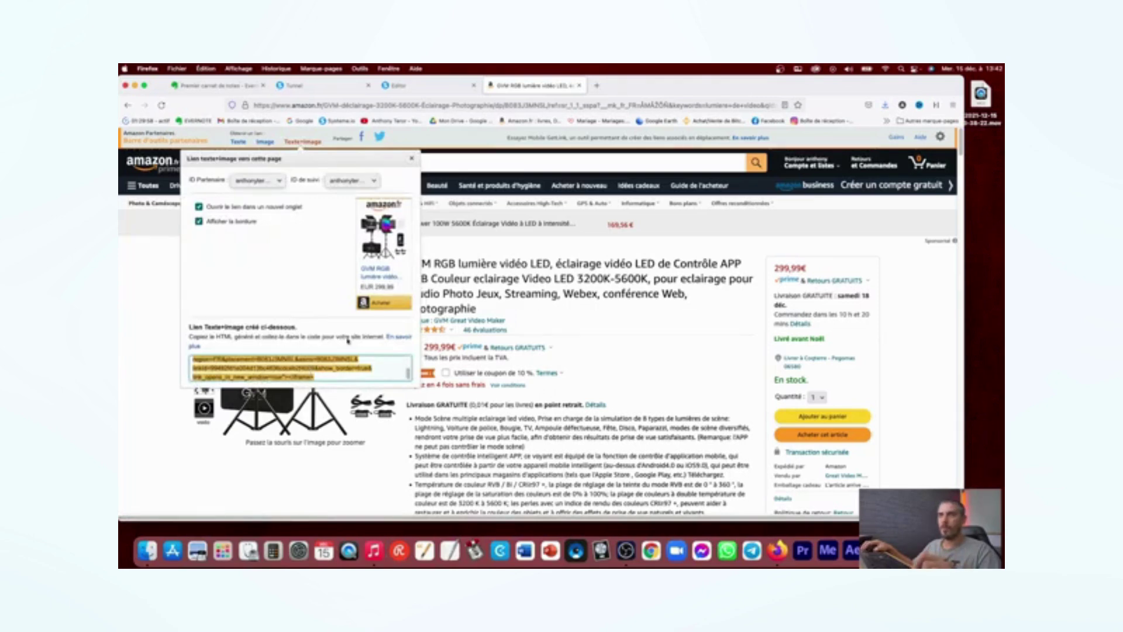
# Step: Back in the systeme.io editor, replace the HTML element's code with the copied Amazon iframe code and save it
pyautogui.click(427, 86)
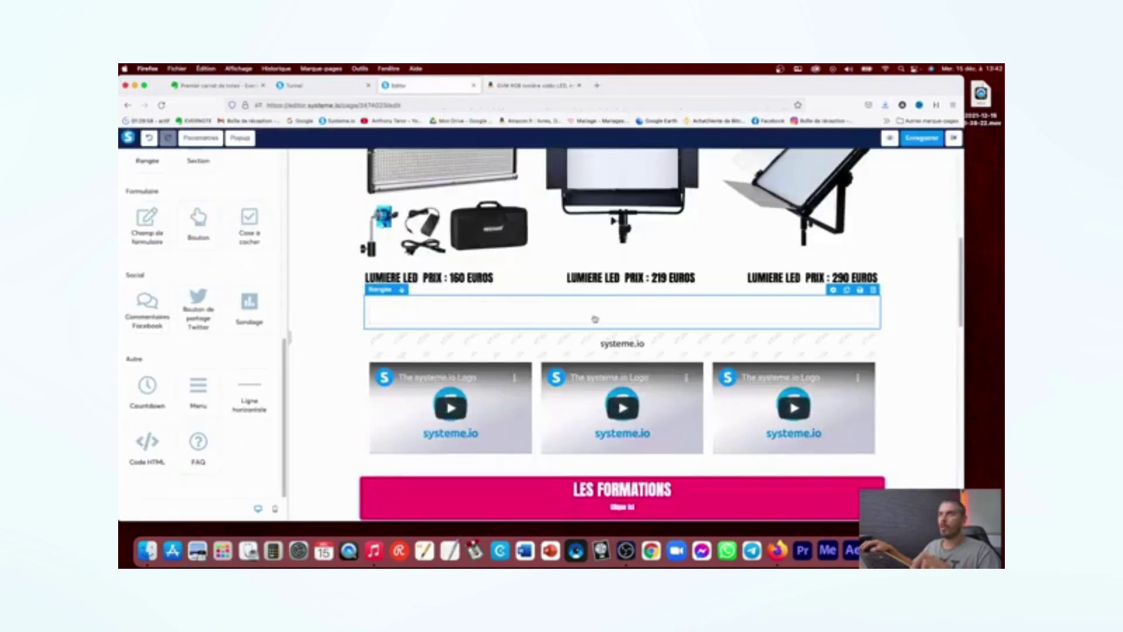
pyautogui.click(620, 343)
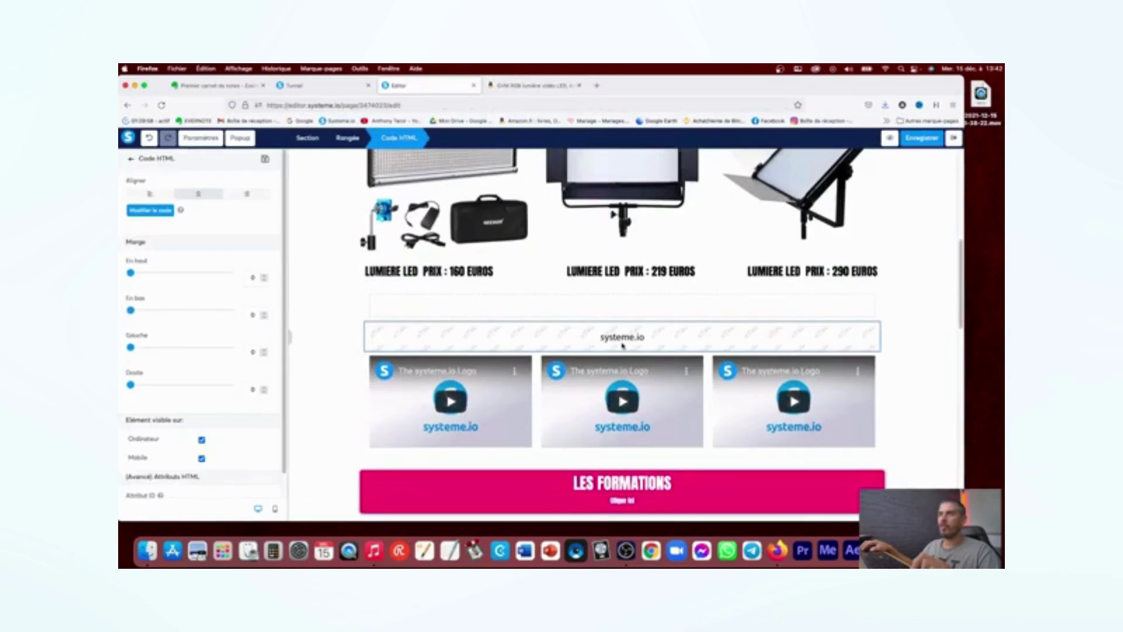
pyautogui.click(150, 210)
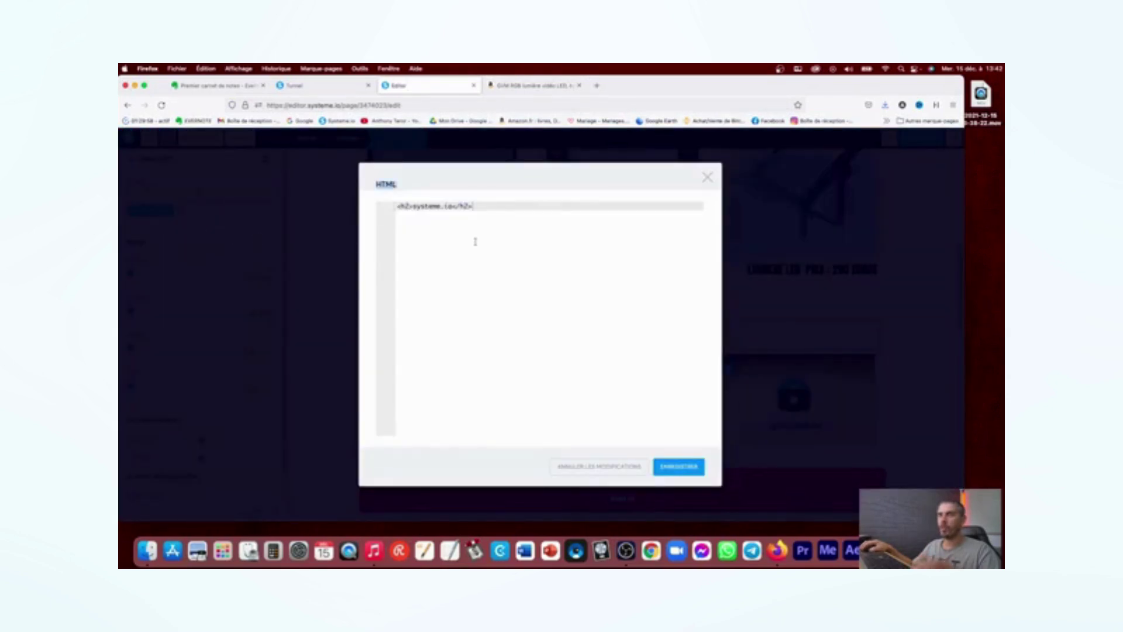
pyautogui.press('super+a')
pyautogui.press('super+v')
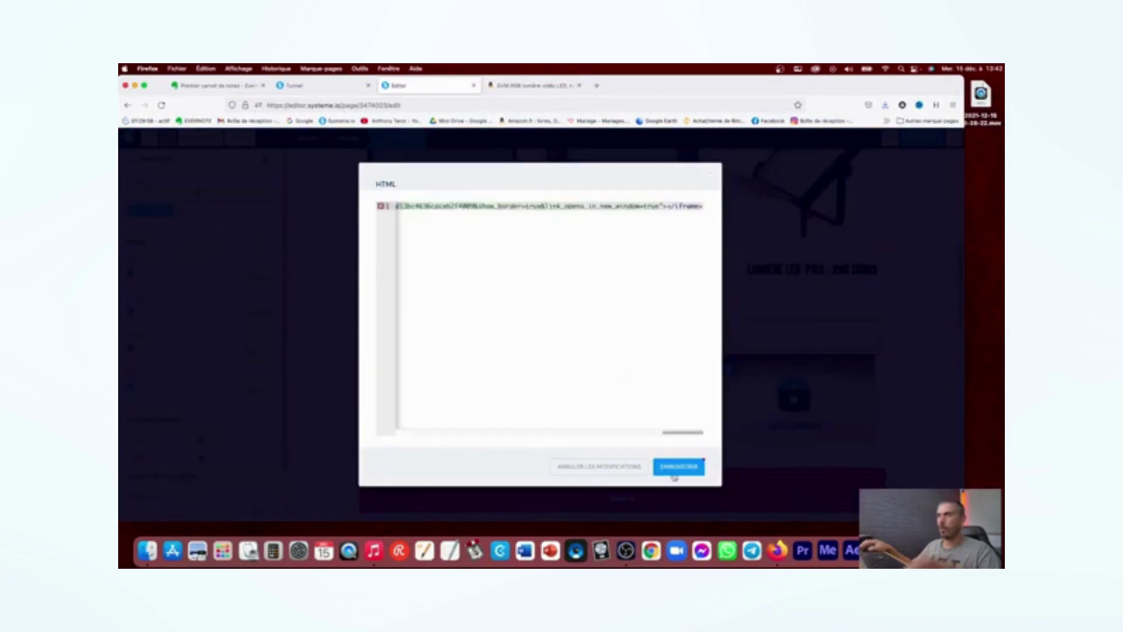
pyautogui.click(666, 466)
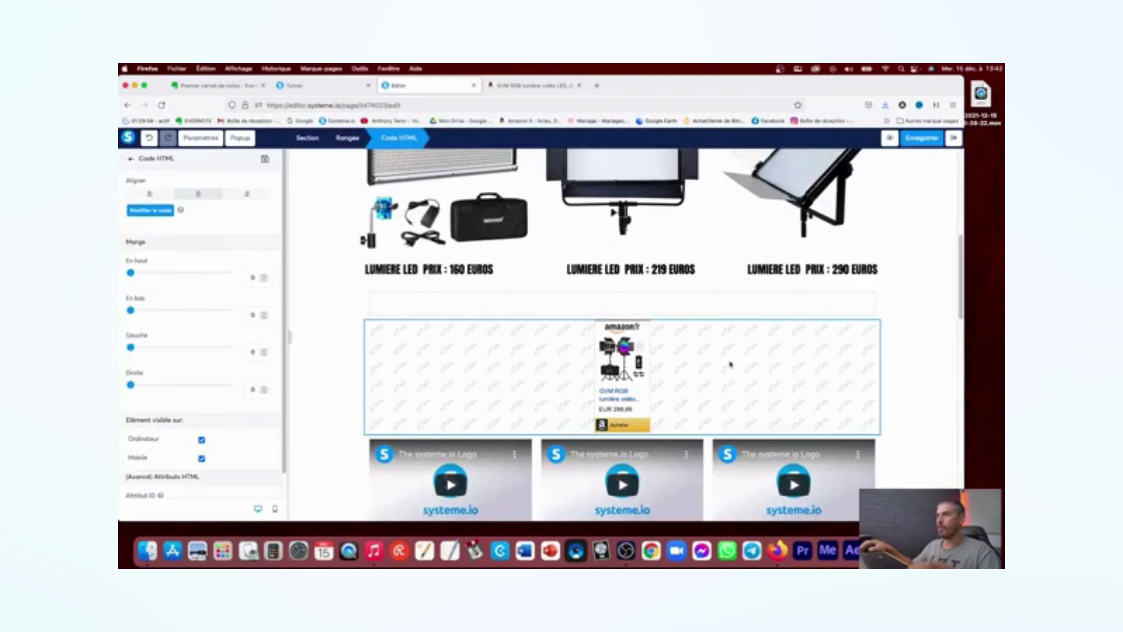
# Step: Select the embedded HTML code element and review its alignment, margin and visibility settings
pyautogui.click(932, 358)
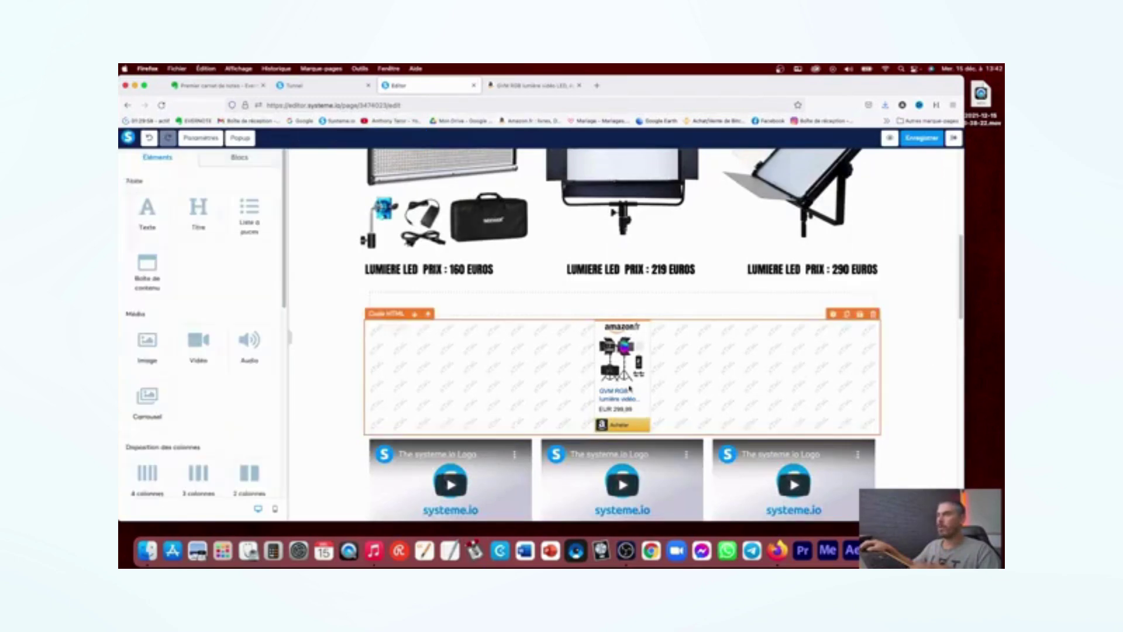
pyautogui.click(560, 358)
pyautogui.scroll(-2, 561, 358)
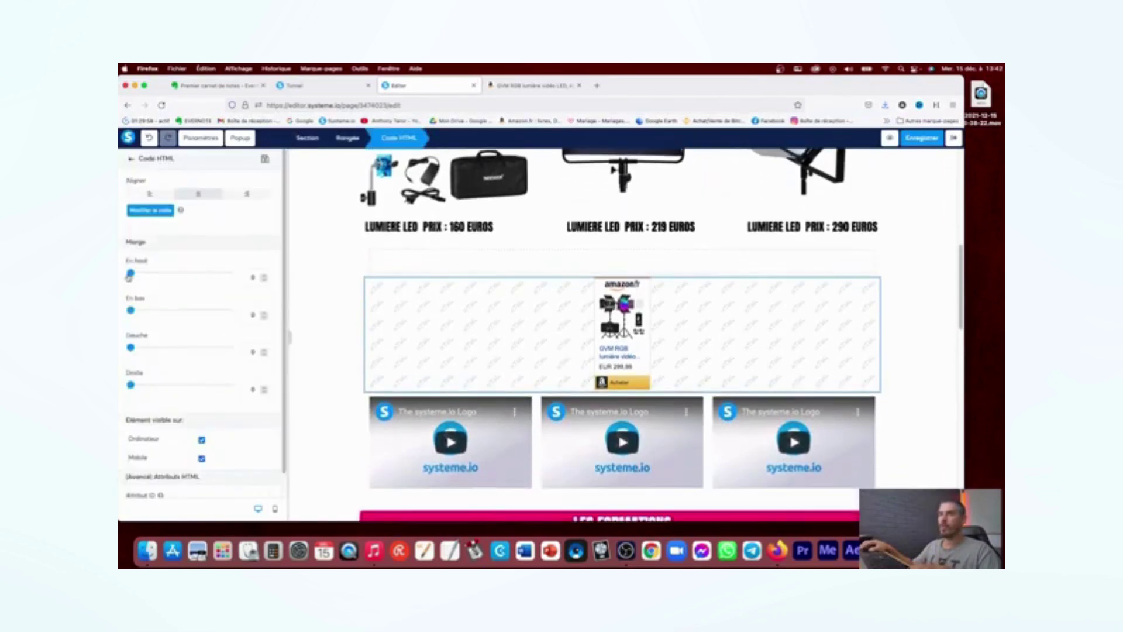
pyautogui.scroll(-1, 224, 248)
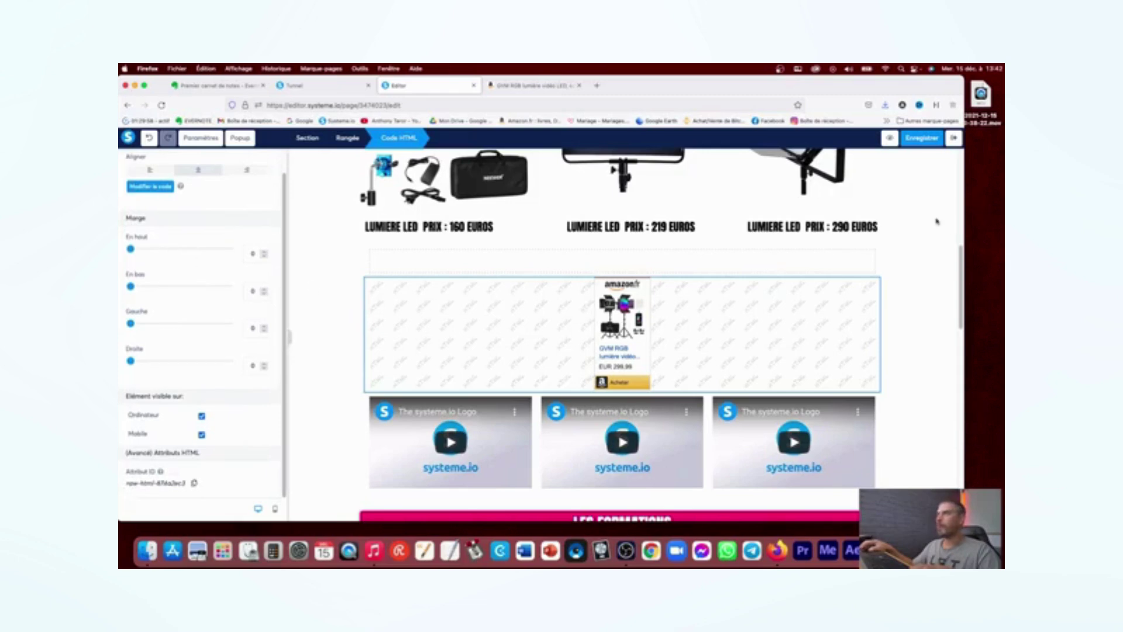
# Step: Preview the shop page, test the GVM product widget's Amazon link, and close the opened product page and preview
pyautogui.click(890, 138)
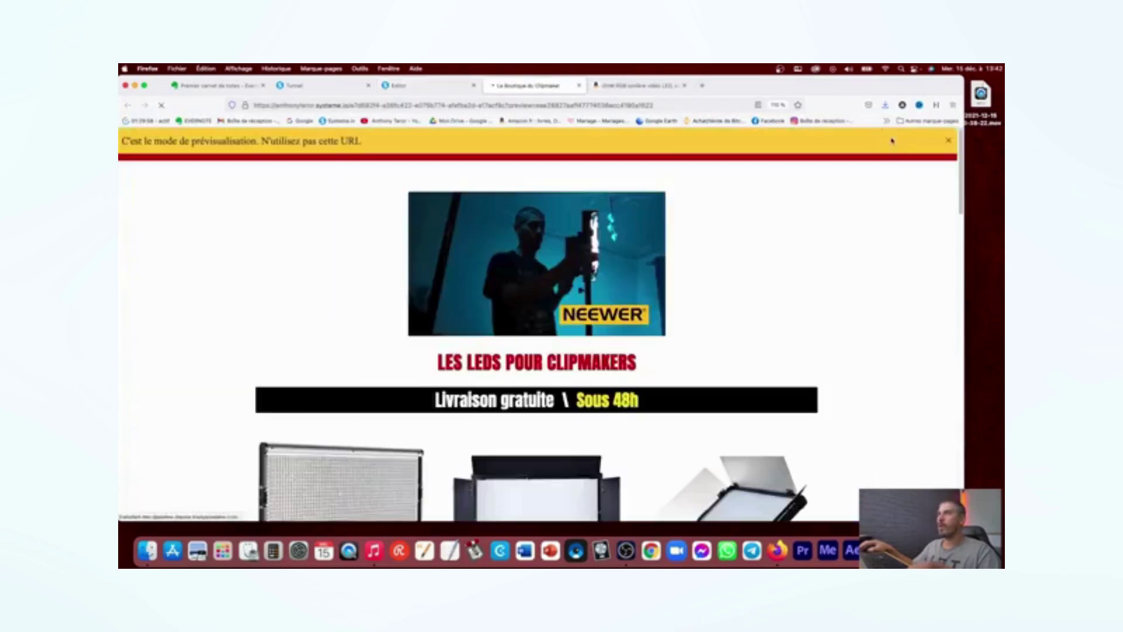
pyautogui.scroll(-10, 835, 238)
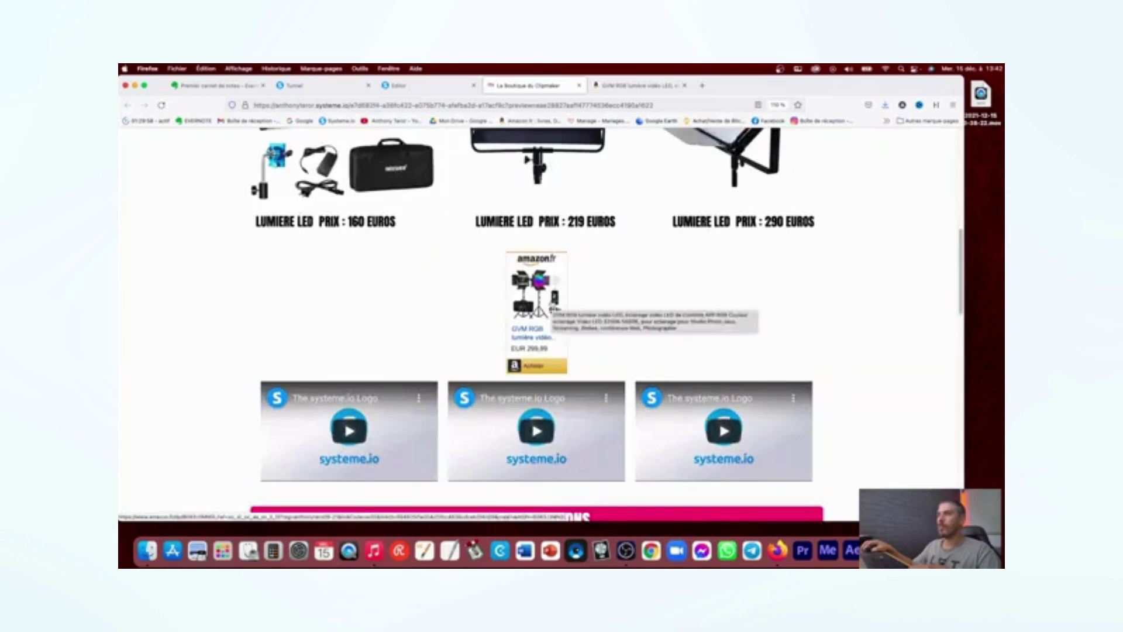
pyautogui.click(551, 304)
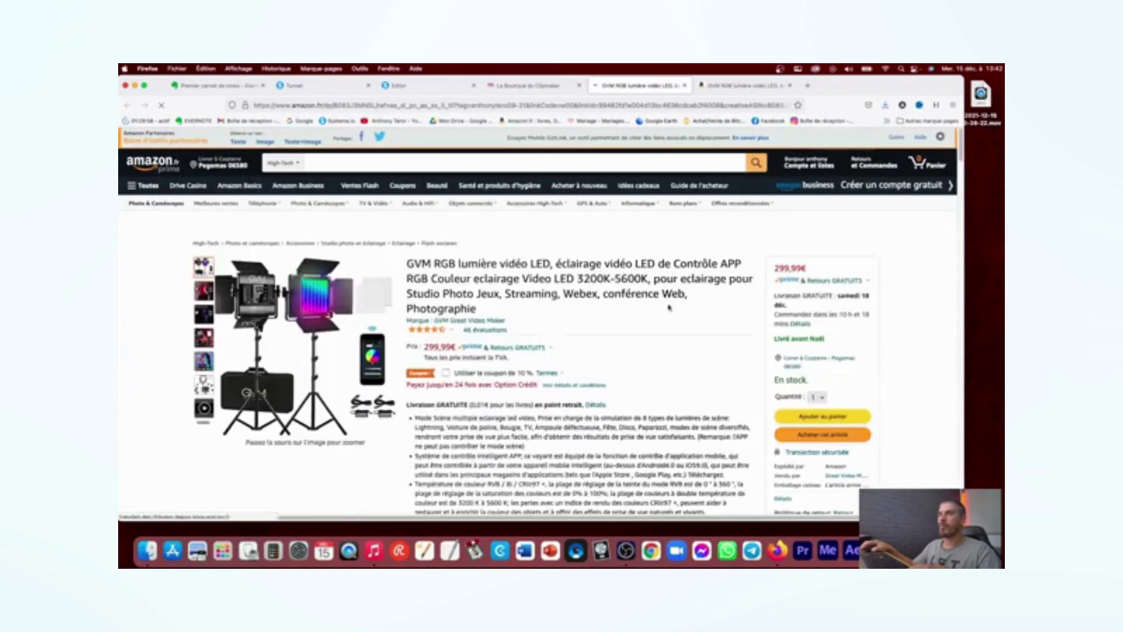
pyautogui.click(685, 86)
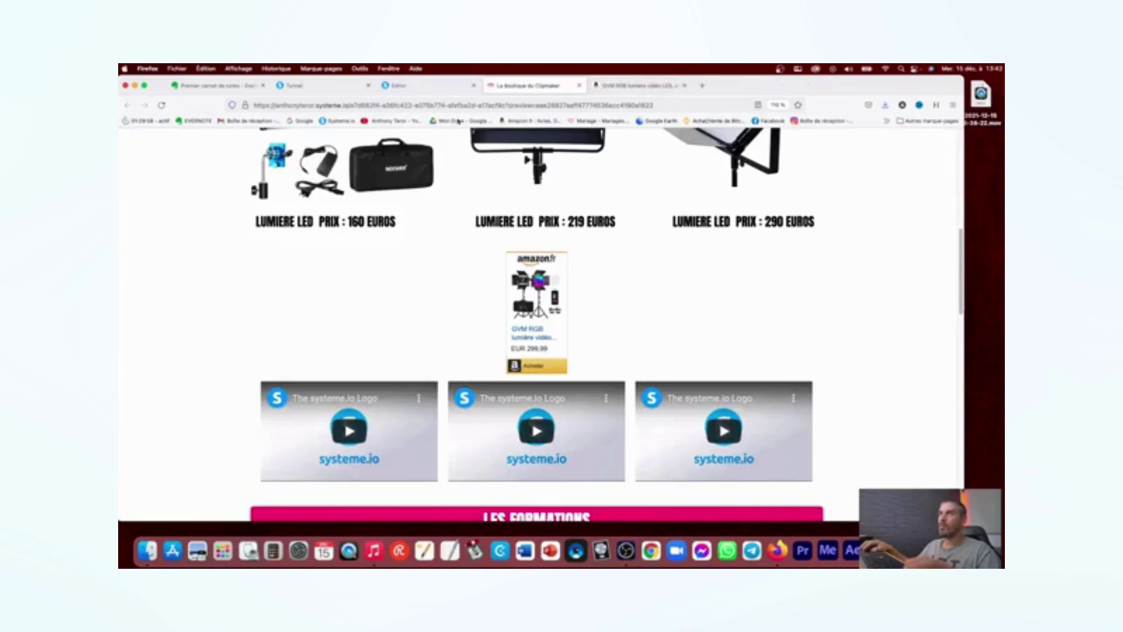
pyautogui.scroll(5, 748, 261)
pyautogui.scroll(-4, 748, 260)
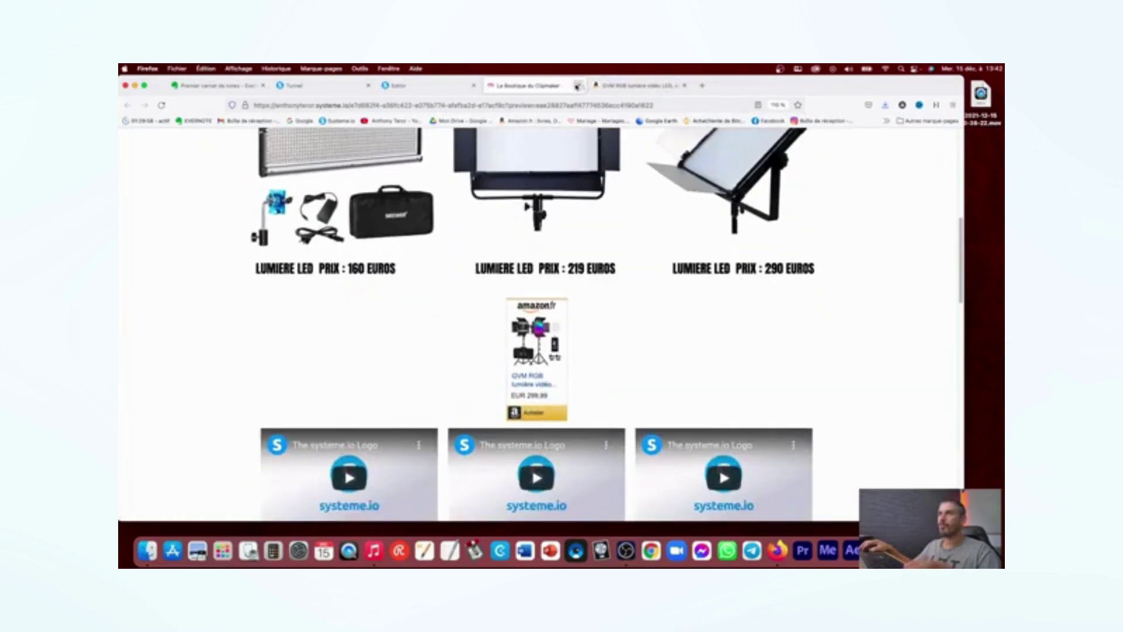
pyautogui.click(577, 86)
# Step: In the editor, open the HTML element's code and add empty lines below the existing iframe code
pyautogui.click(425, 85)
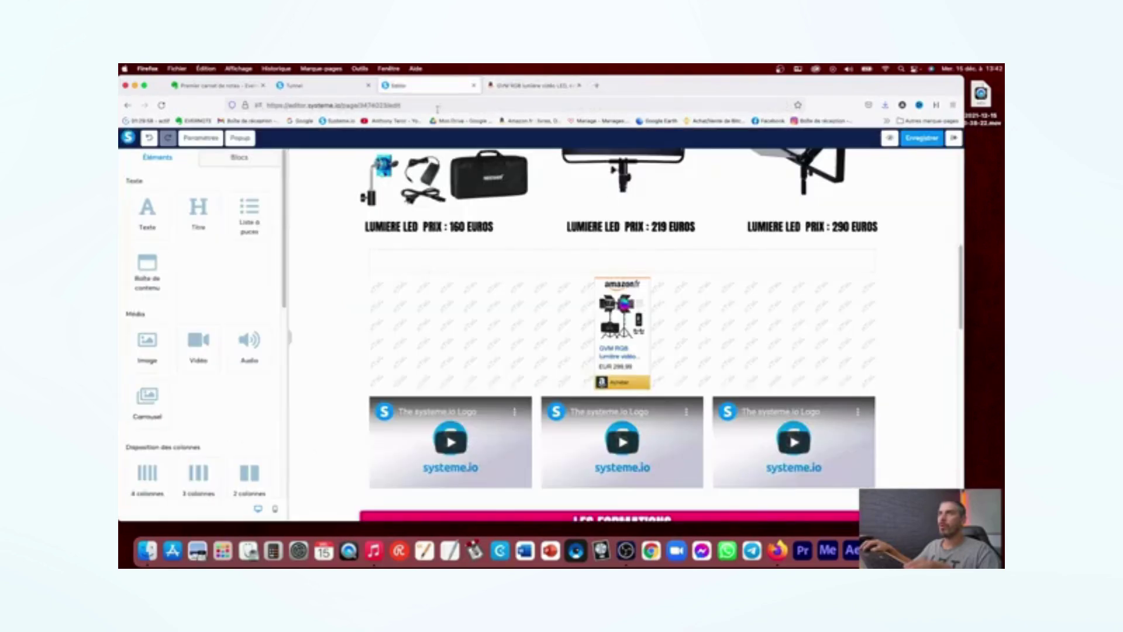
pyautogui.click(718, 343)
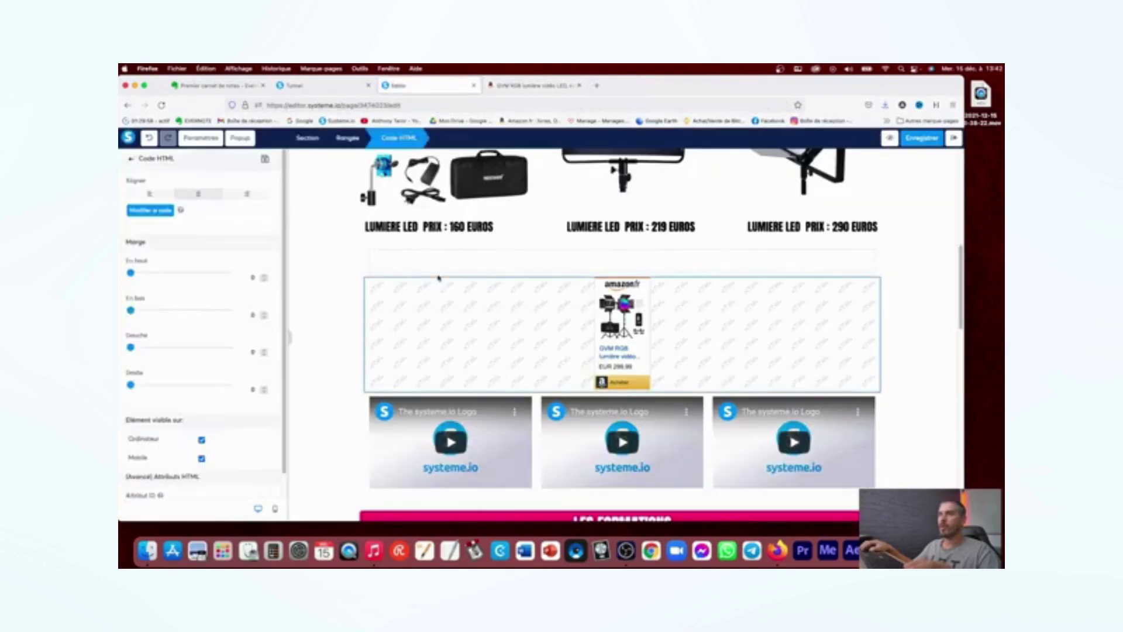
pyautogui.click(138, 213)
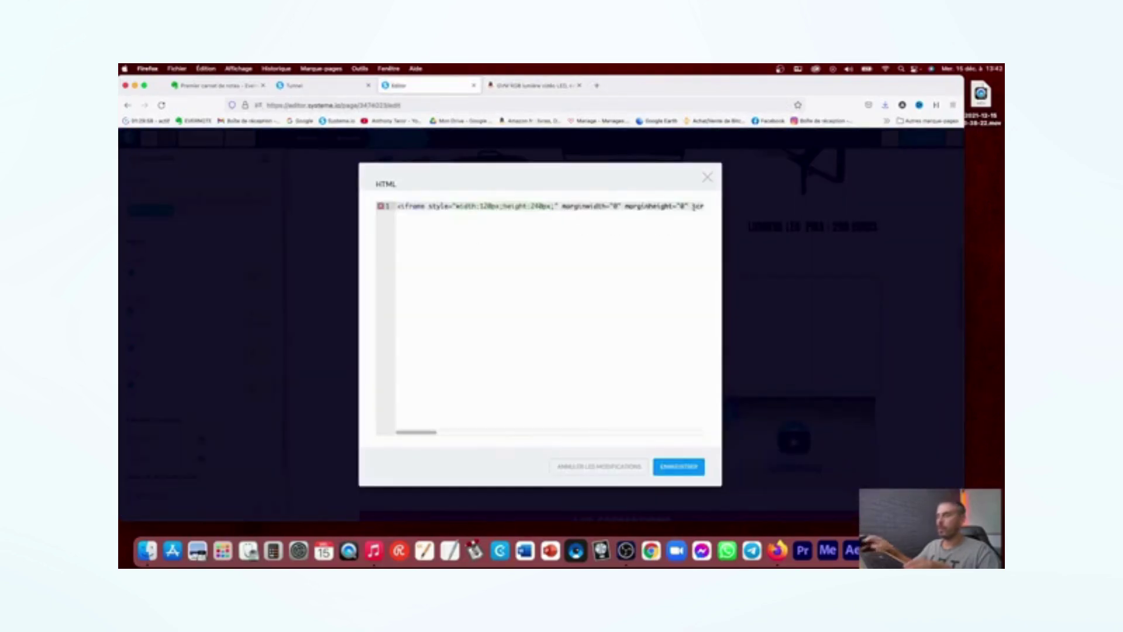
pyautogui.press('End')
pyautogui.press('Return')
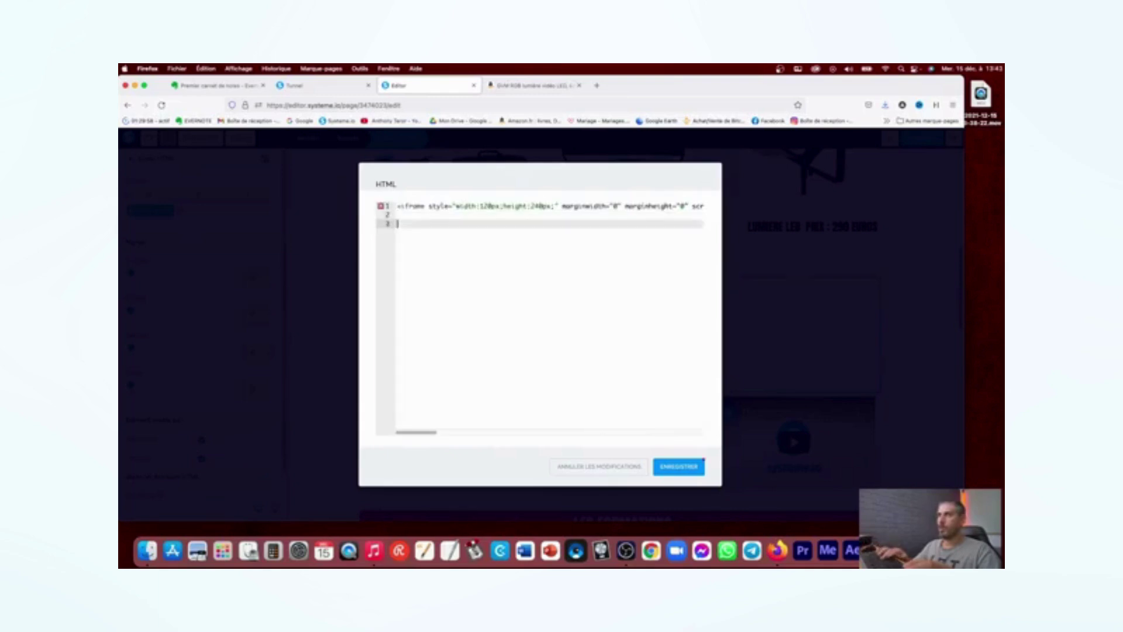
# Step: Switch to Amazon, return to the video light results, open the Neewer 48cm ring light kit and generate its text and image affiliate code
pyautogui.click(532, 84)
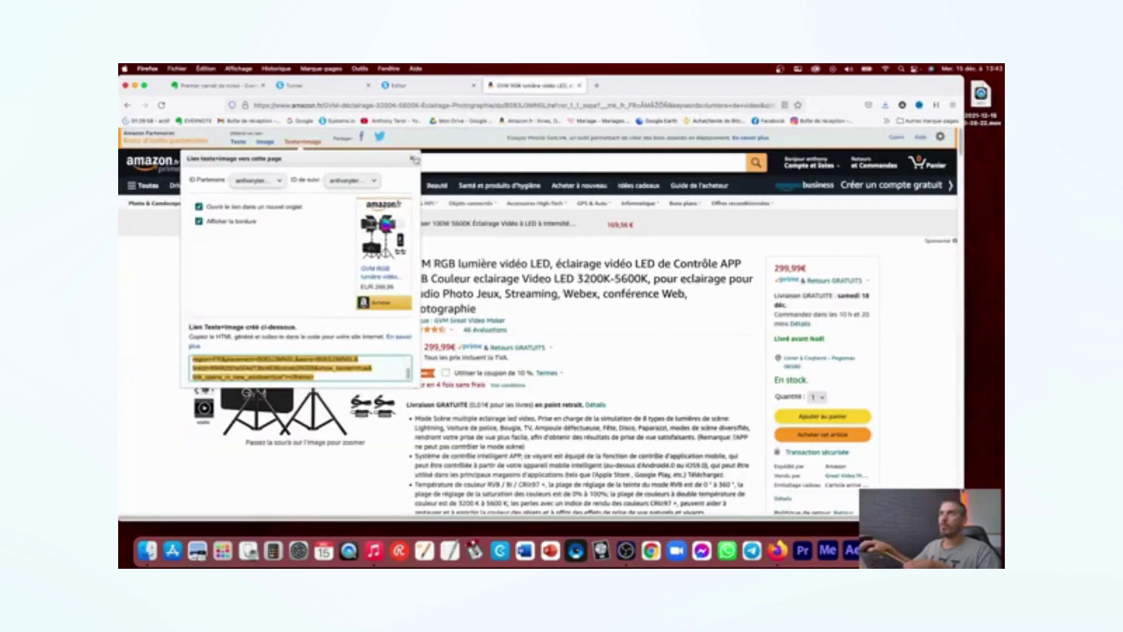
pyautogui.click(415, 159)
pyautogui.click(128, 104)
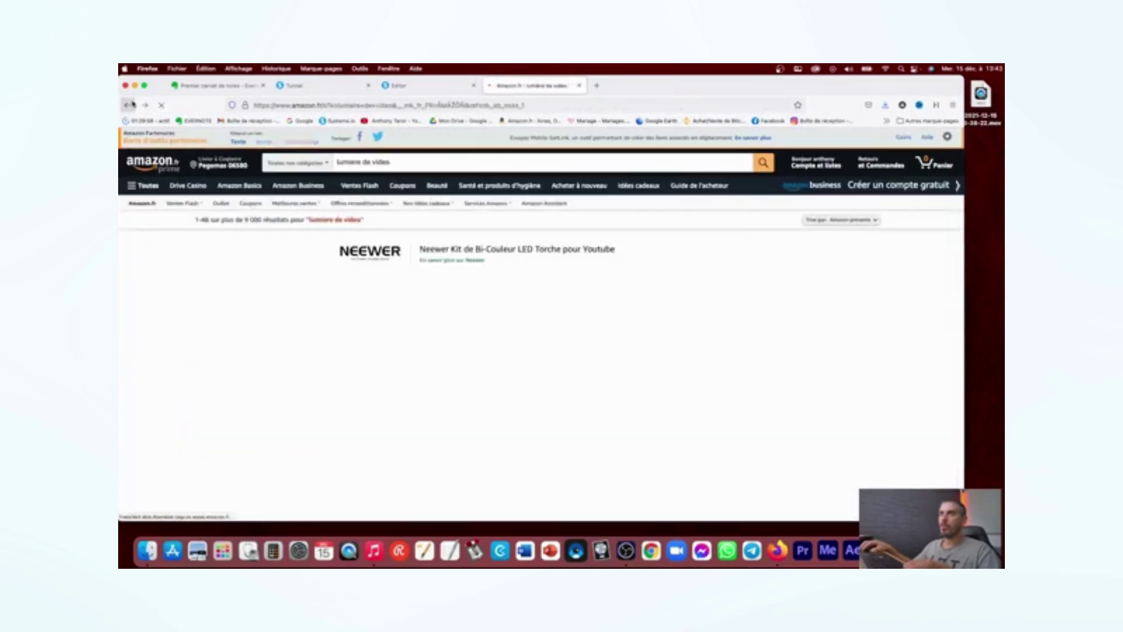
pyautogui.click(688, 409)
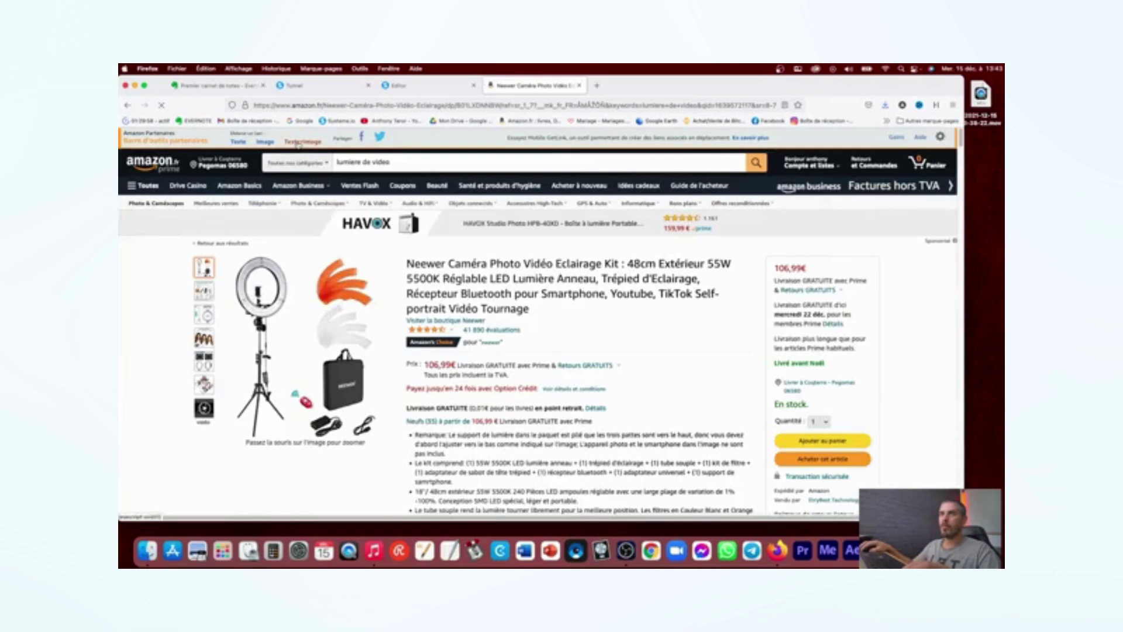
pyautogui.click(301, 141)
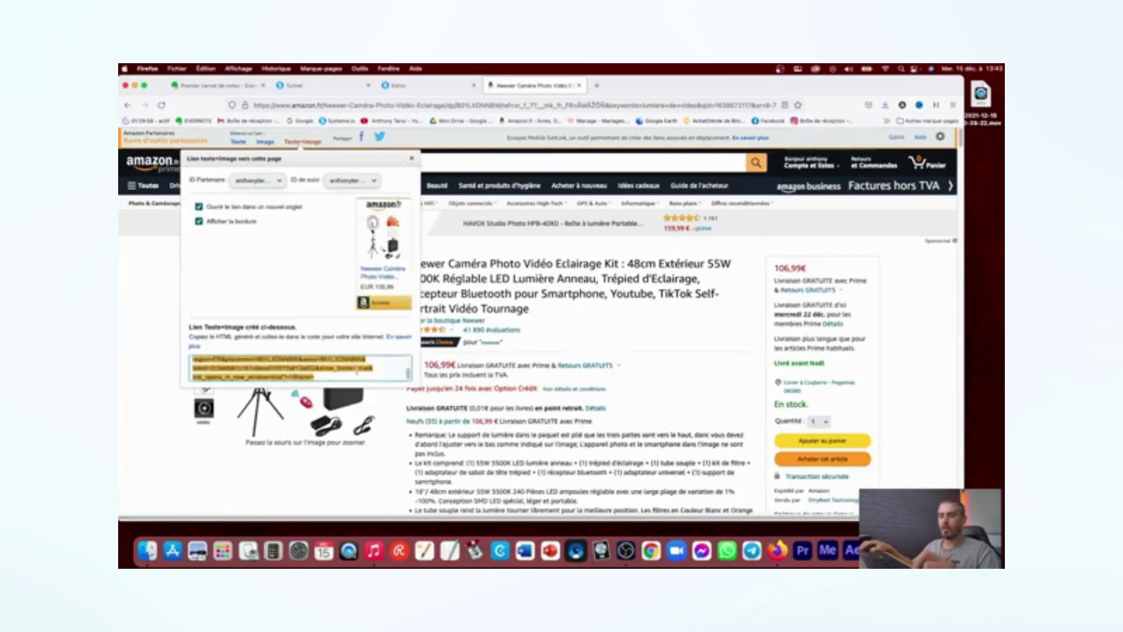
# Step: Back in the systeme.io editor, paste the Neewer iframe code on line 3 of the HTML code, save it and deselect the element
pyautogui.click(418, 89)
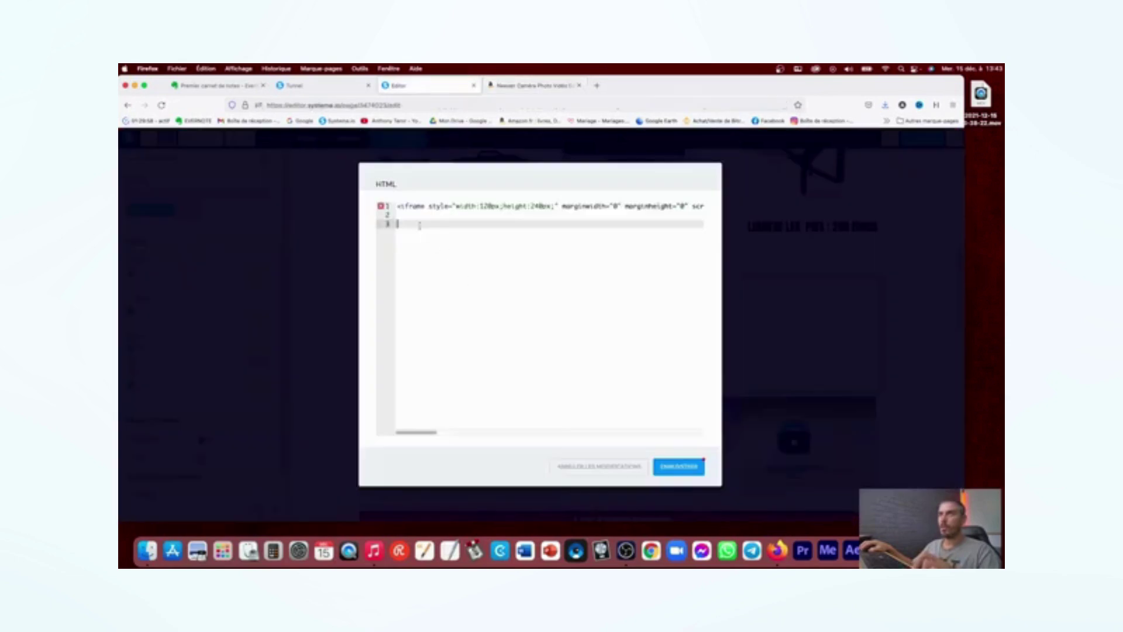
pyautogui.press('super+v')
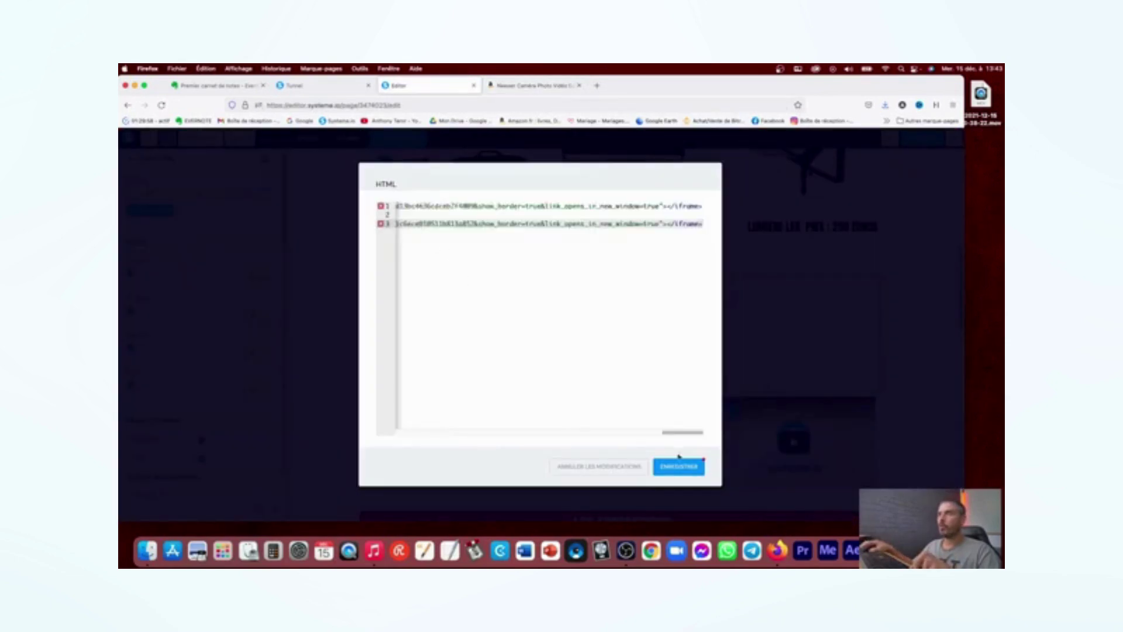
pyautogui.click(689, 473)
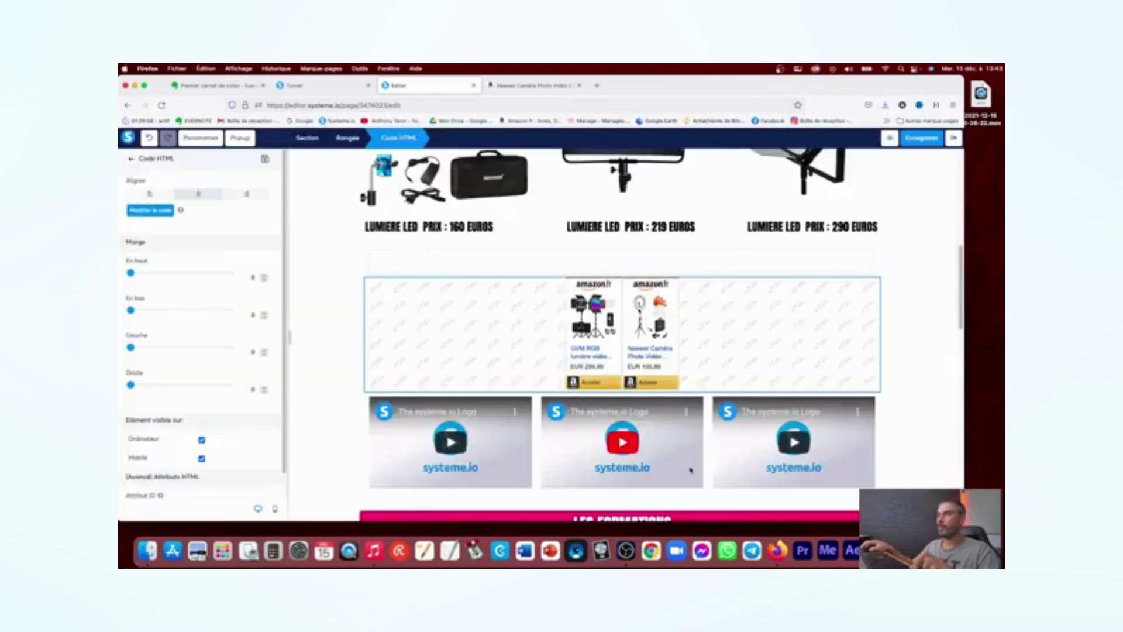
pyautogui.click(946, 320)
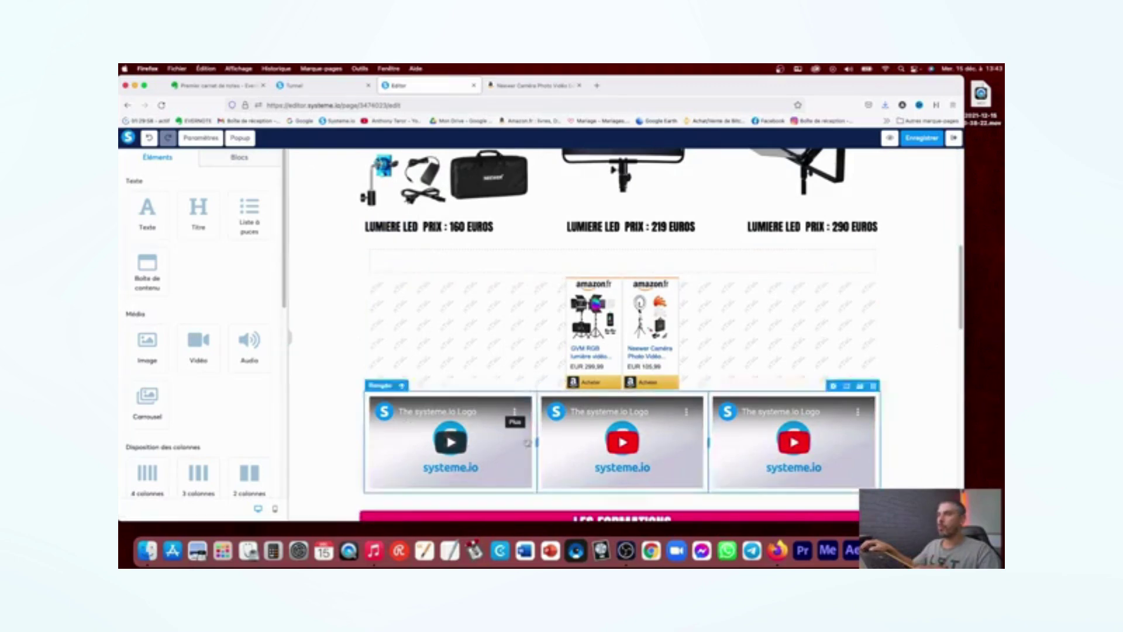
# Step: View the settings of the first video below the Amazon widgets, deselect it and save the page
pyautogui.click(474, 460)
pyautogui.scroll(-3, 473, 460)
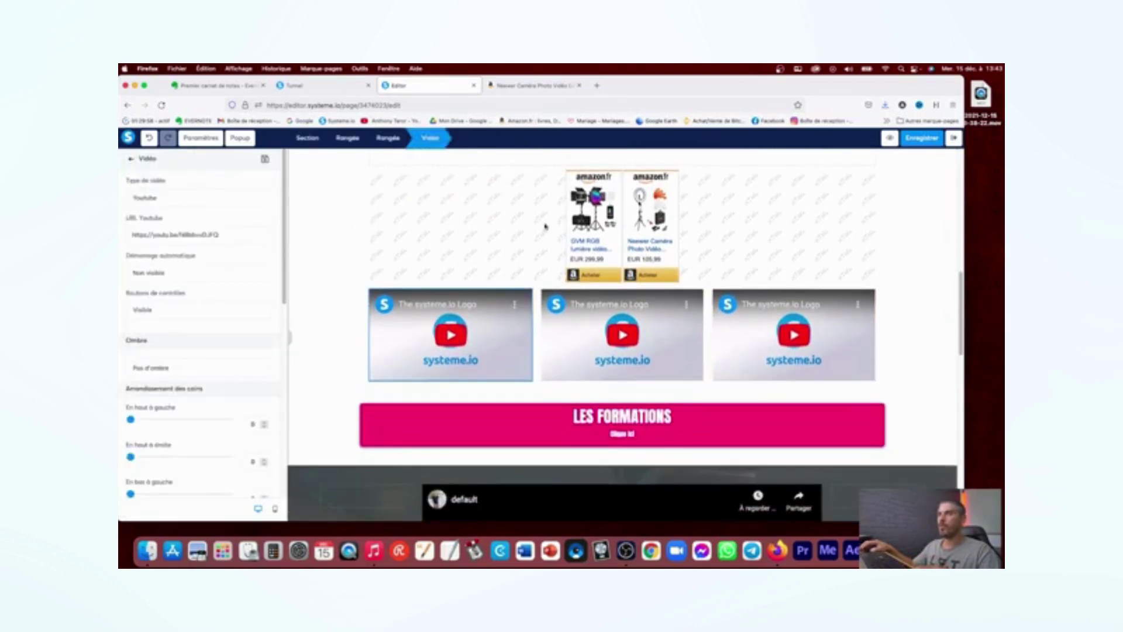
pyautogui.click(325, 312)
pyautogui.scroll(2, 336, 261)
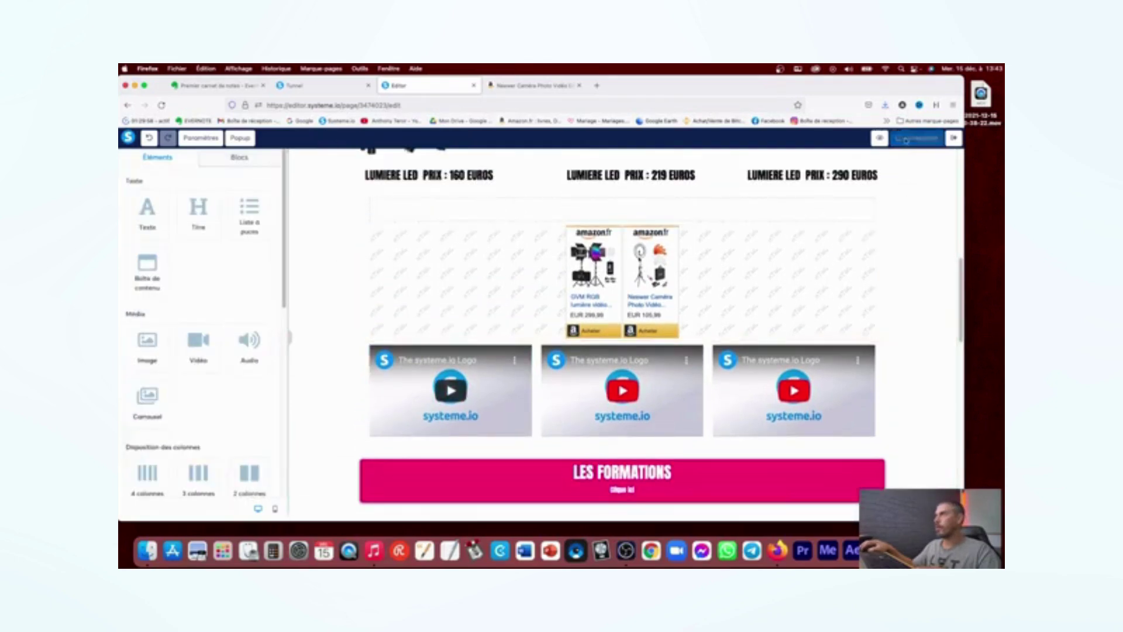
# Step: Preview the shop page with both Amazon widgets, test the Neewer widget's purchase link, review the rest of the page and close the preview
pyautogui.click(889, 138)
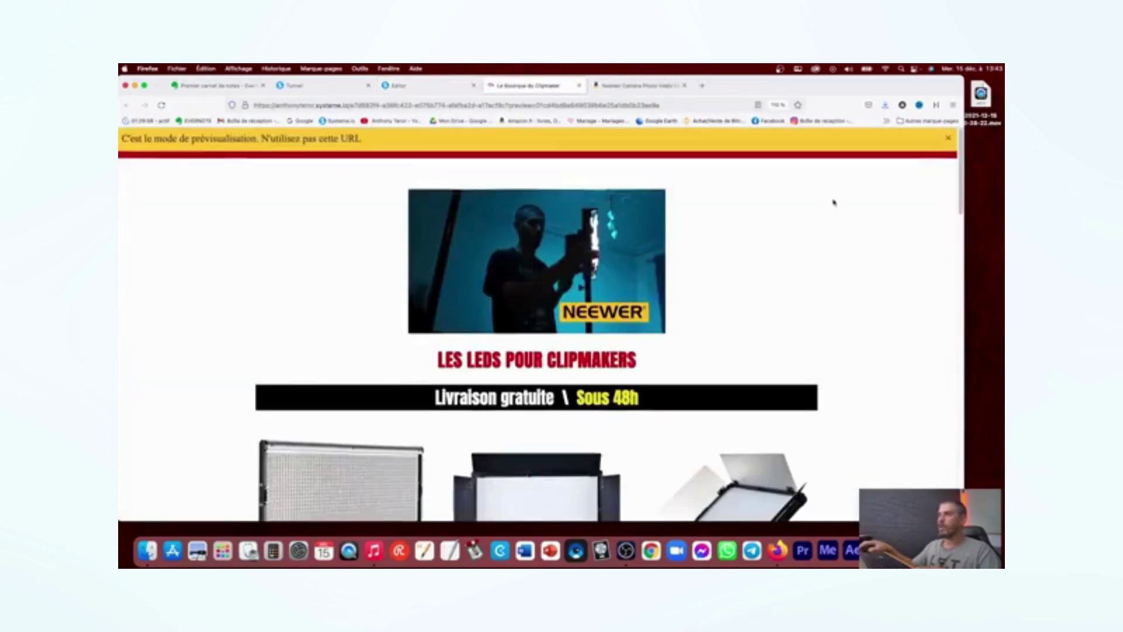
pyautogui.scroll(-2, 379, 375)
pyautogui.scroll(-3, 379, 374)
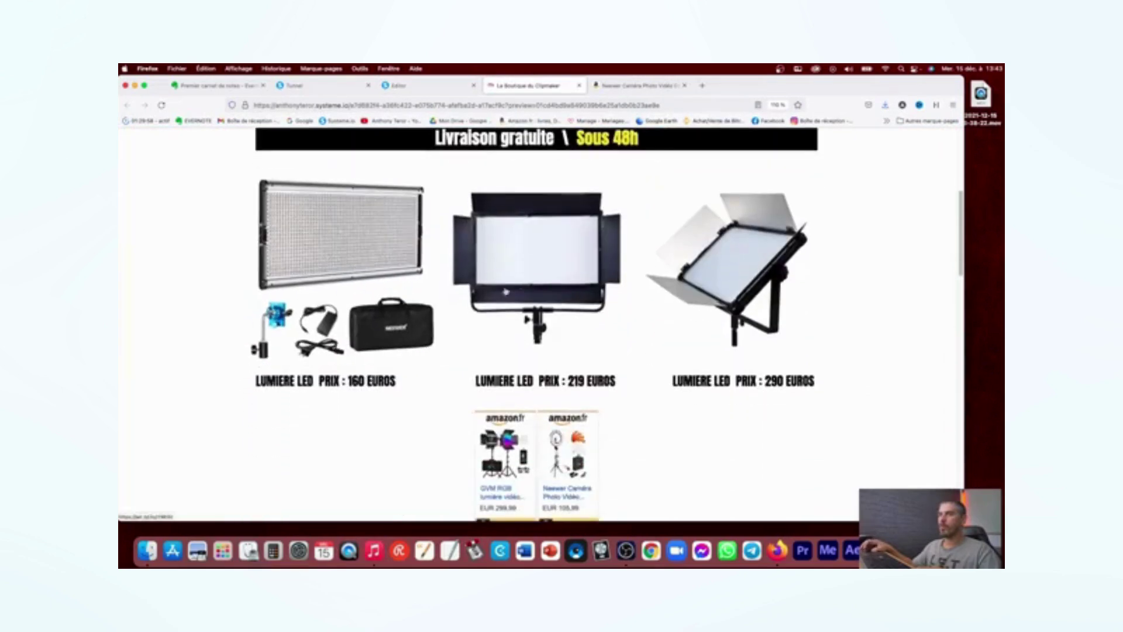
pyautogui.scroll(-1, 527, 320)
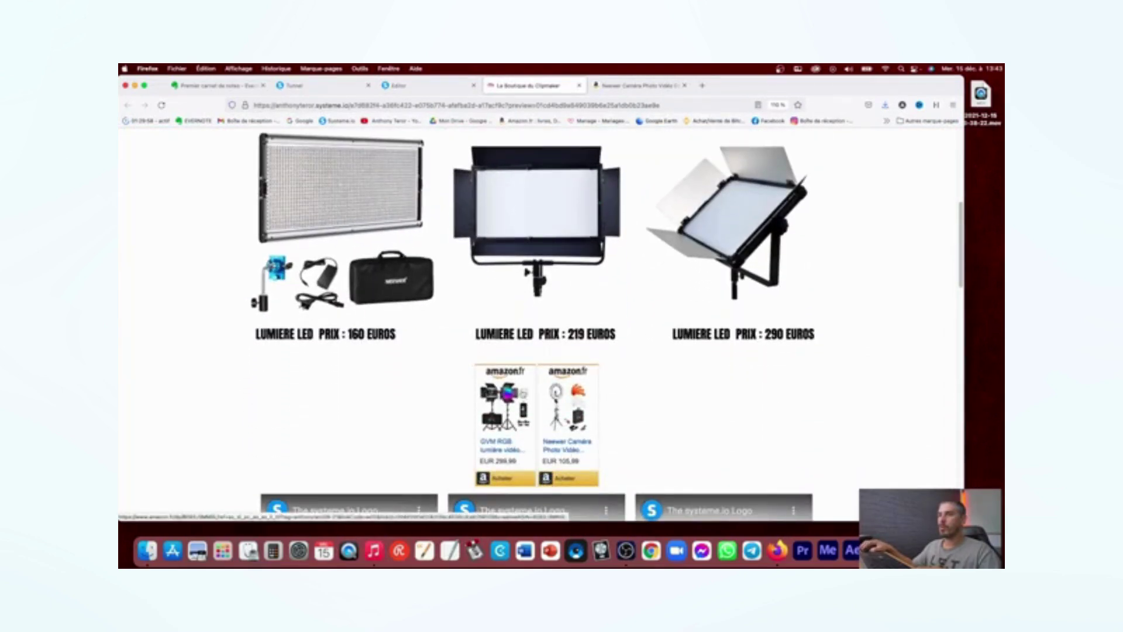
pyautogui.click(566, 483)
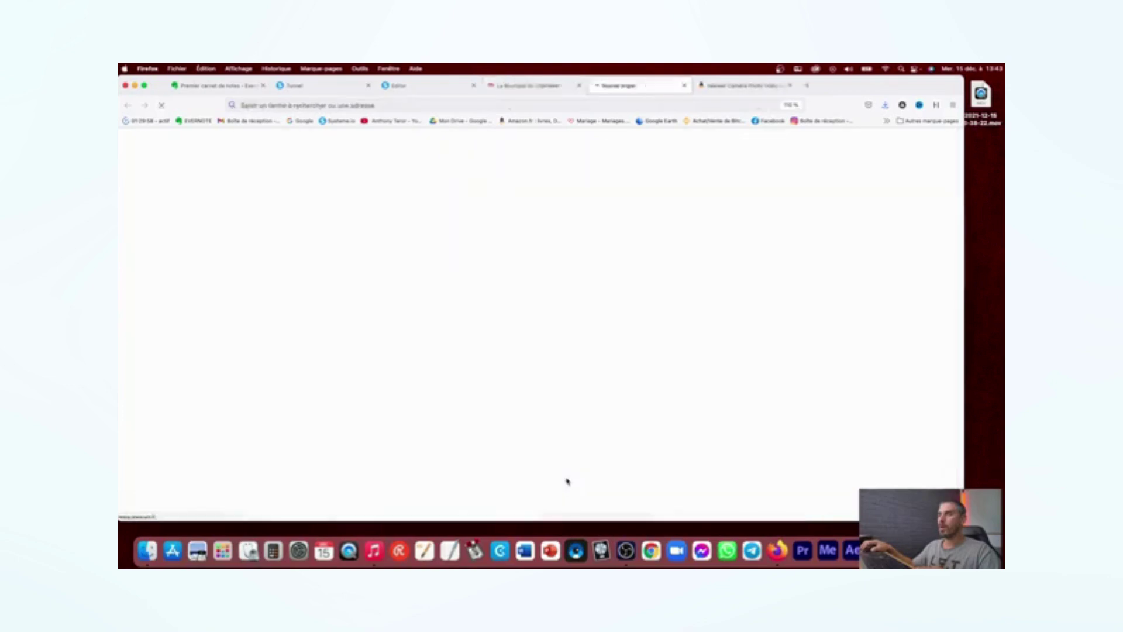
pyautogui.click(685, 86)
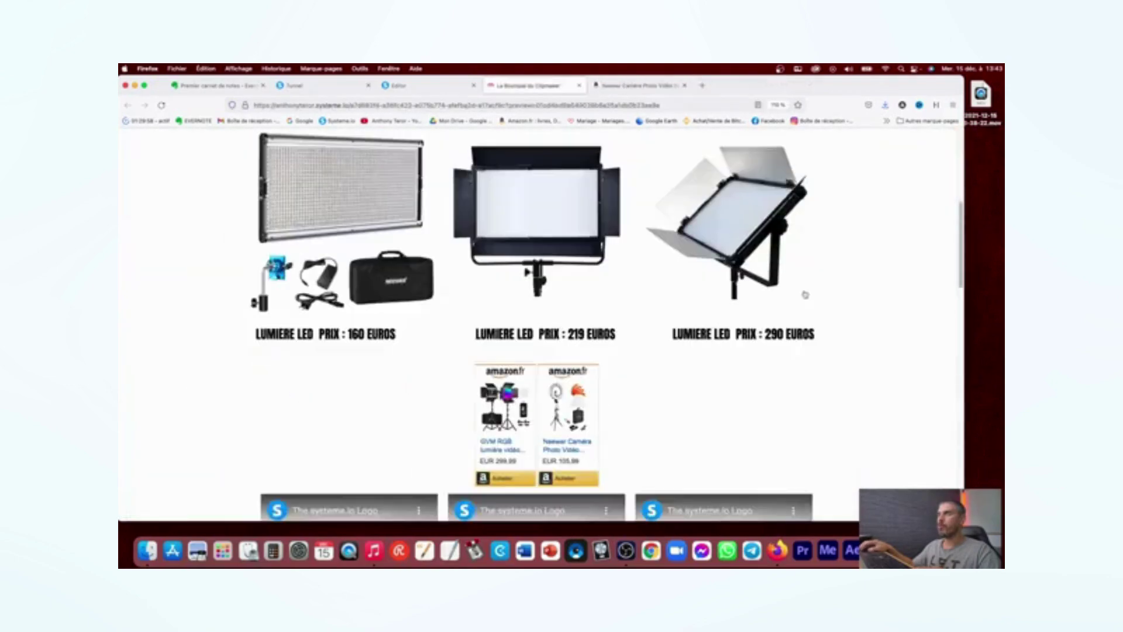
pyautogui.scroll(-4, 563, 372)
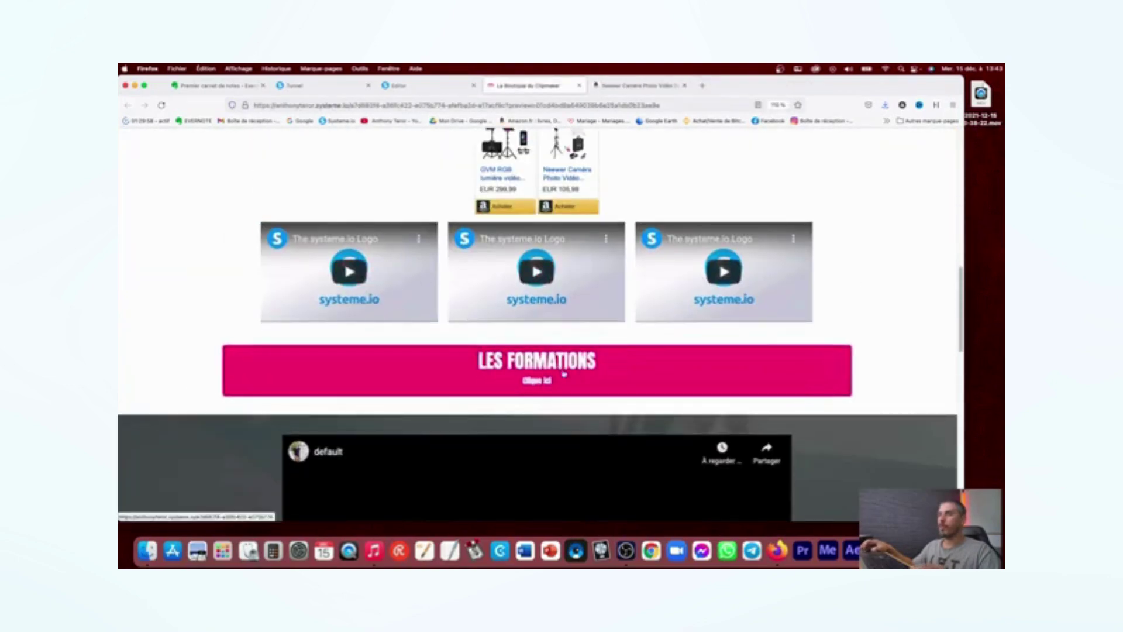
pyautogui.scroll(10, 885, 251)
pyautogui.click(579, 86)
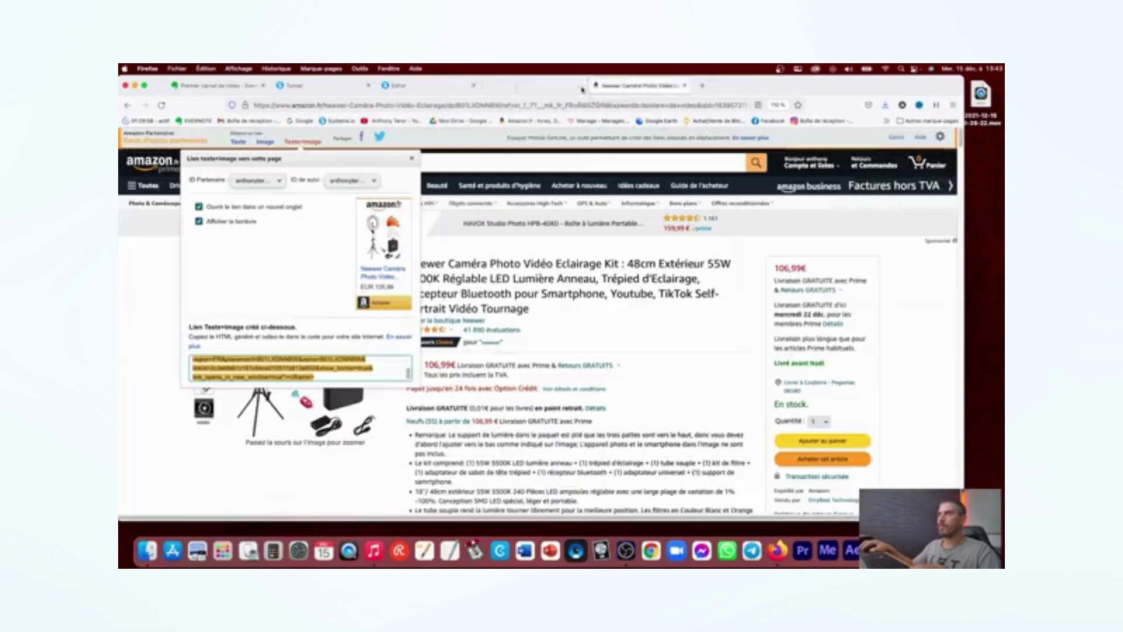